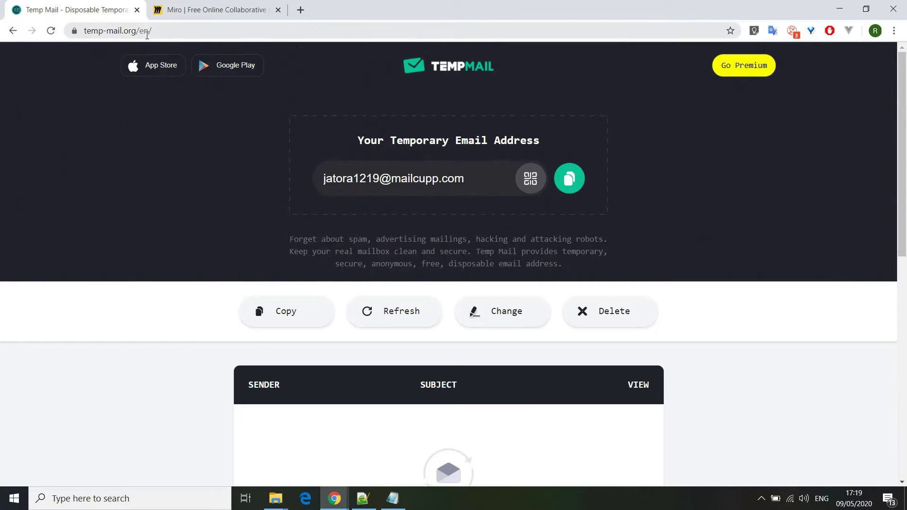
Select the temp-mail.org page address, then copy the generated temporary email address to the clipboard
{"action": "left_click", "coordinate": [165, 32]}
{"action": "left_click_drag", "start_coordinate": [166, 32], "coordinate": [81, 31]}
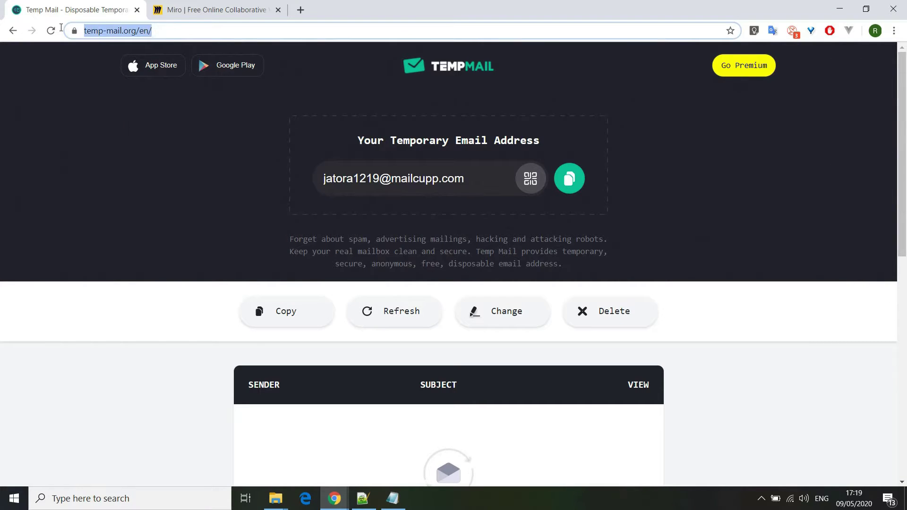
{"action": "left_click", "coordinate": [67, 94]}
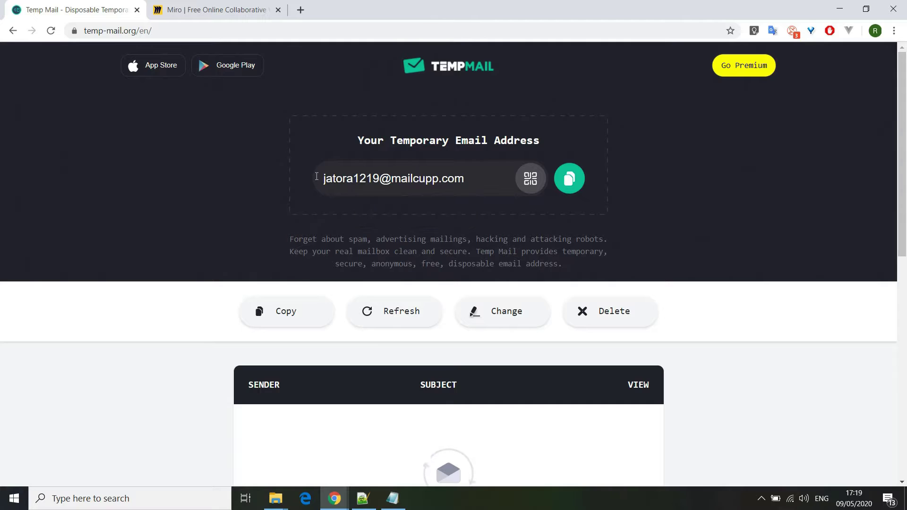
{"action": "left_click", "coordinate": [570, 180]}
Change the temporary address to a custom mailcupp.com login and copy the new address
{"action": "left_click", "coordinate": [508, 310]}
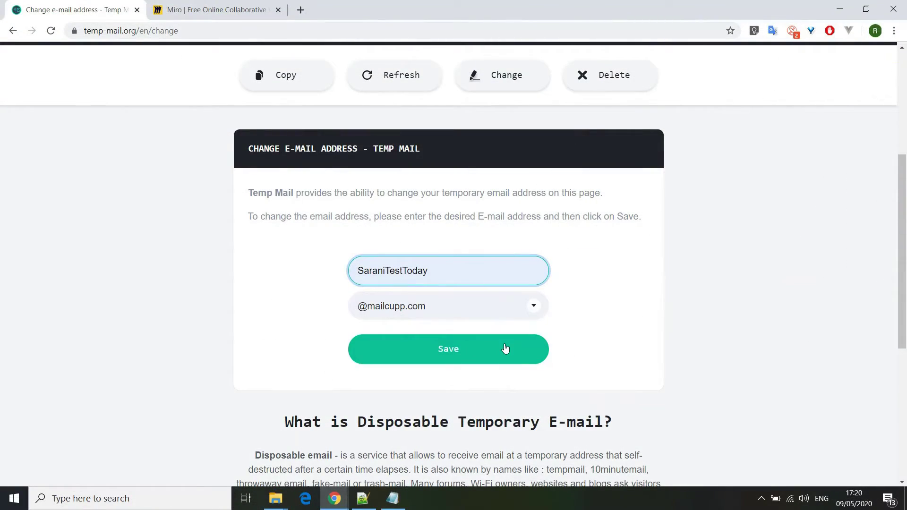
{"action": "left_click", "coordinate": [506, 349]}
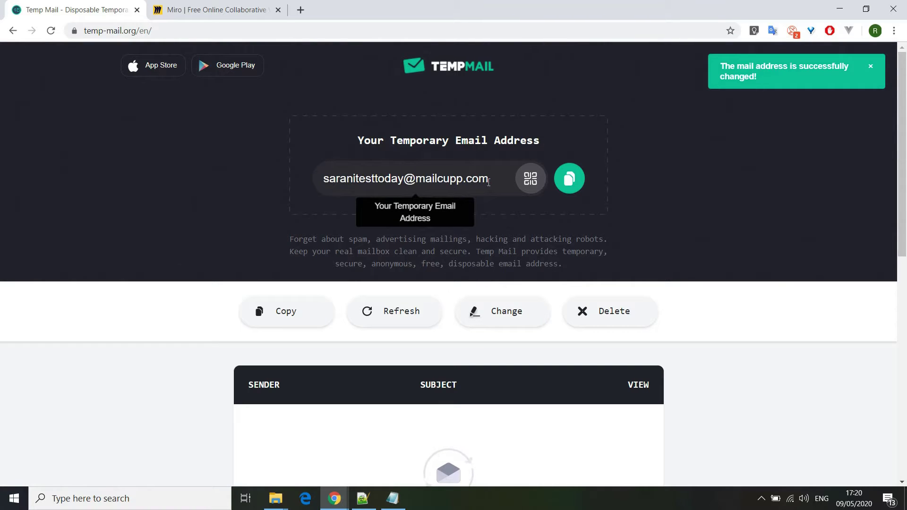
{"action": "left_click", "coordinate": [569, 186]}
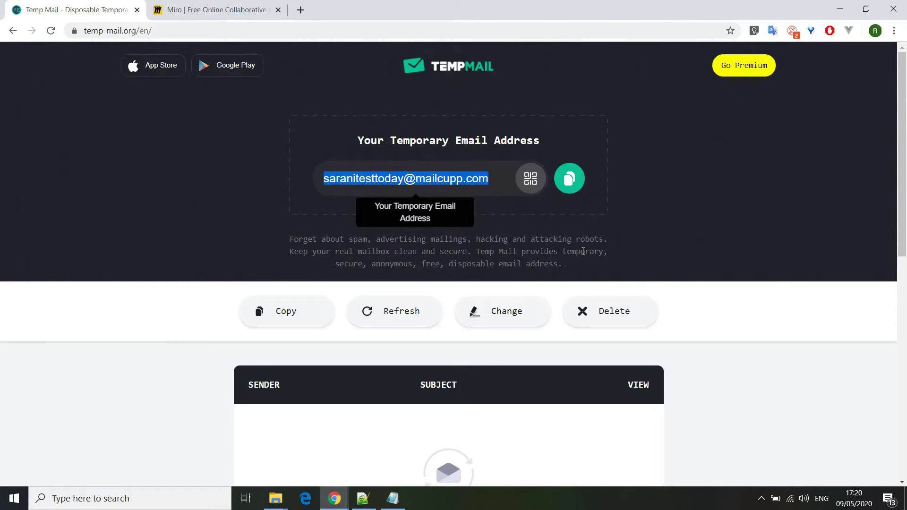
Switch to the Miro tab and scroll down the miro.com homepage
{"action": "left_click", "coordinate": [608, 315]}
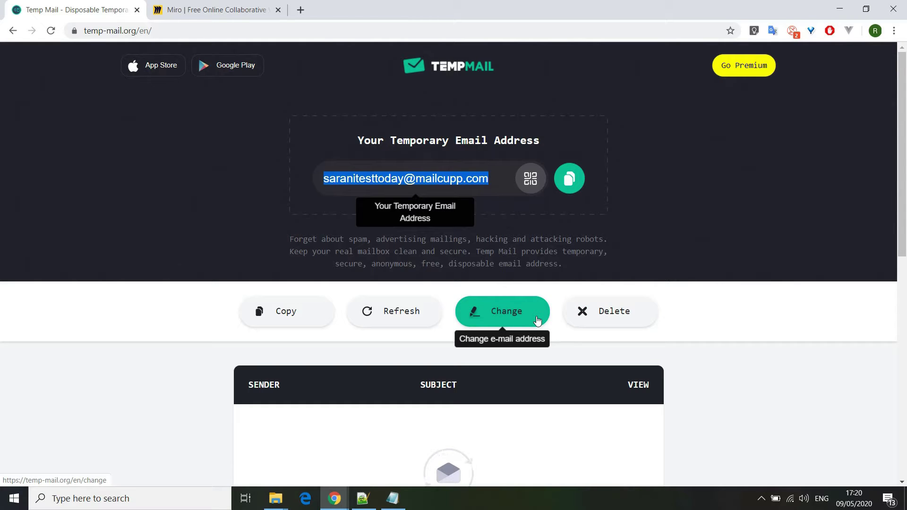
{"action": "scroll", "coordinate": [537, 331], "scroll_direction": "down", "scroll_amount": 2}
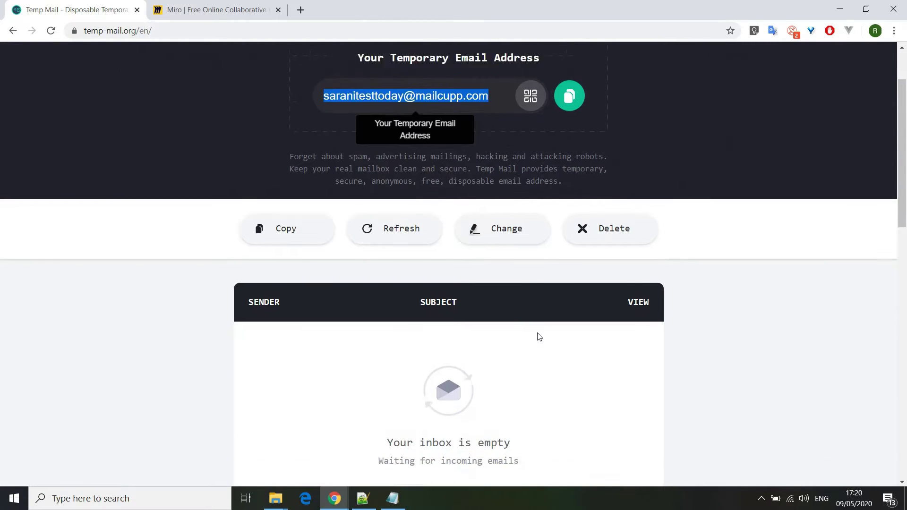
{"action": "scroll", "coordinate": [537, 335], "scroll_direction": "down", "scroll_amount": 2}
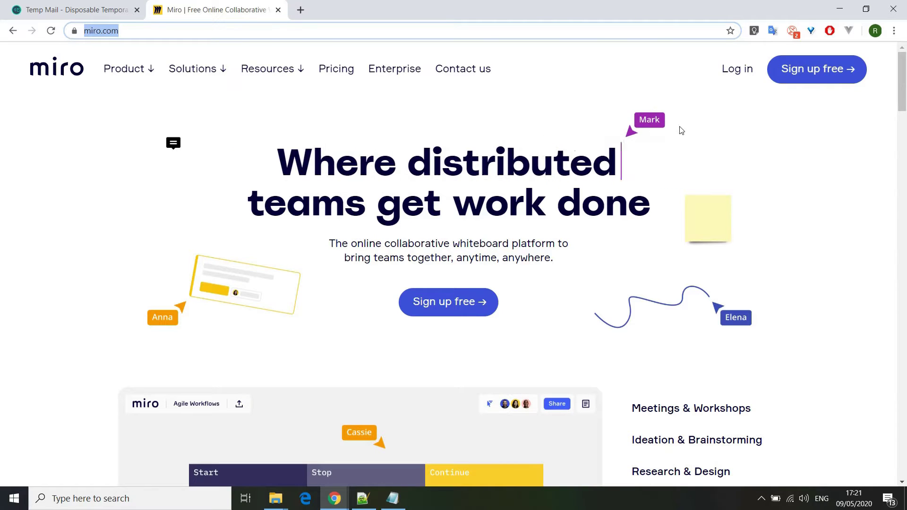
Start a free Miro signup with a name, the pasted temporary email and a password
{"action": "left_click", "coordinate": [807, 77]}
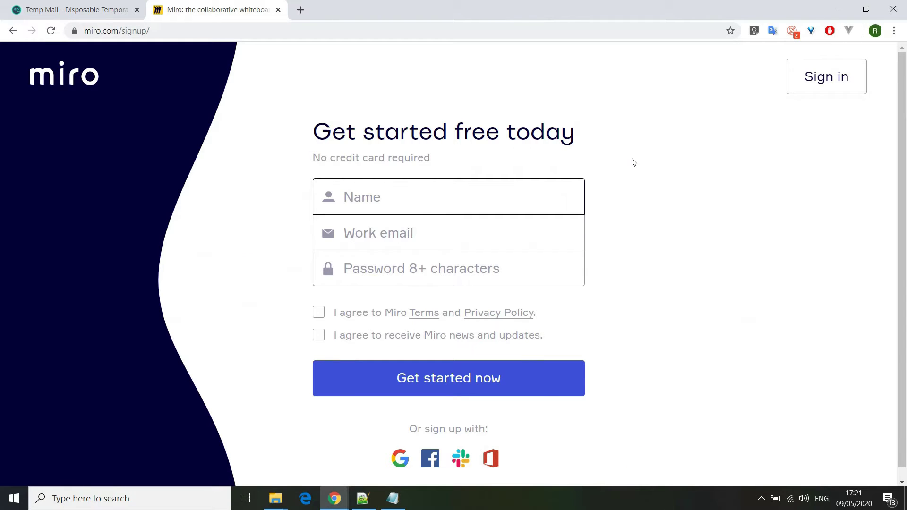
{"action": "type", "text": "Sara"}
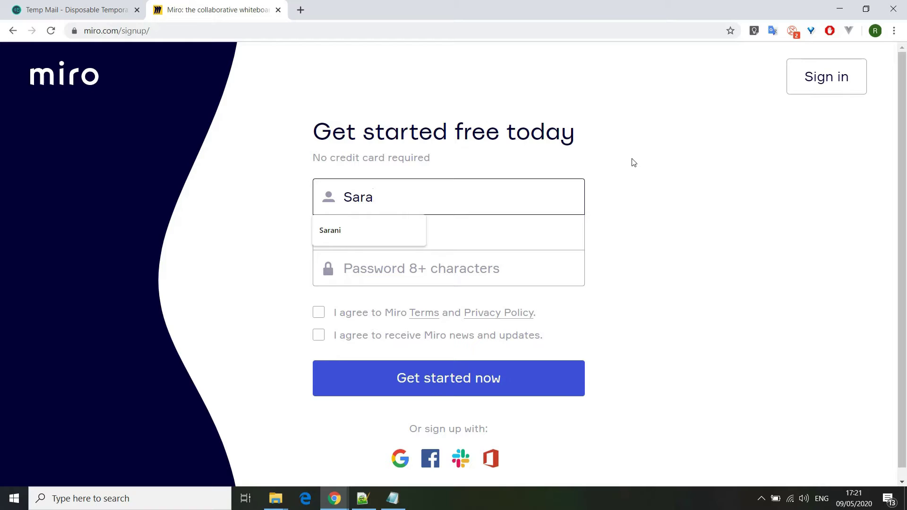
{"action": "type", "text": "ni"}
{"action": "key", "text": "Tab"}
{"action": "key", "text": "ctrl+v"}
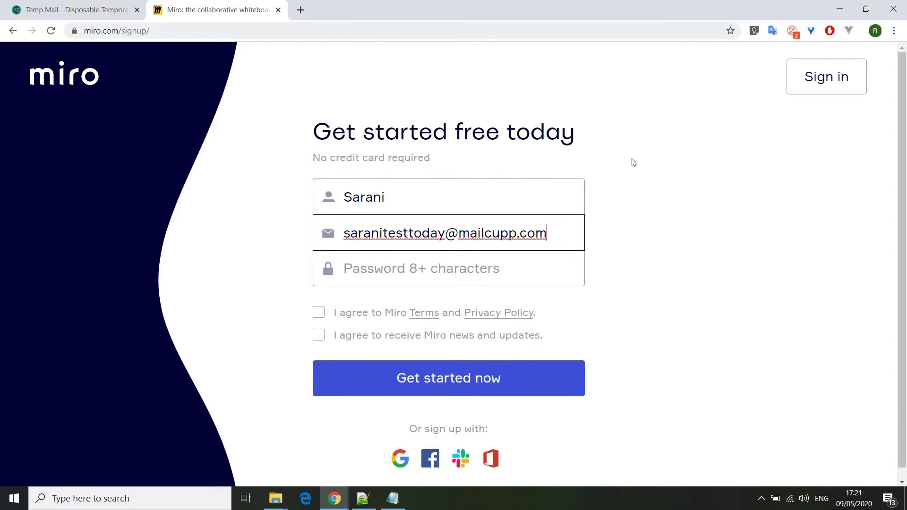
{"action": "key", "text": "Tab"}
{"action": "key", "text": "Tab"}
{"action": "key", "text": "Tab"}
{"action": "left_click", "coordinate": [568, 258]}
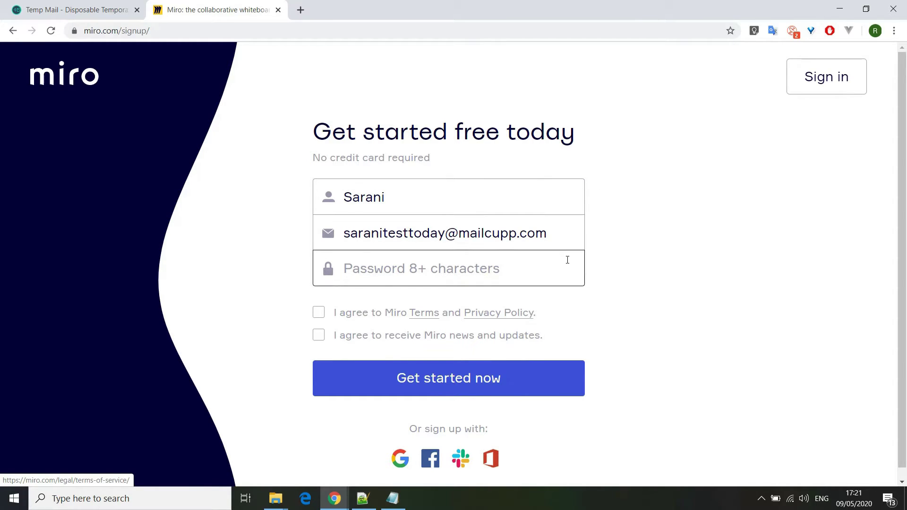
{"action": "type", "text": "•••"}
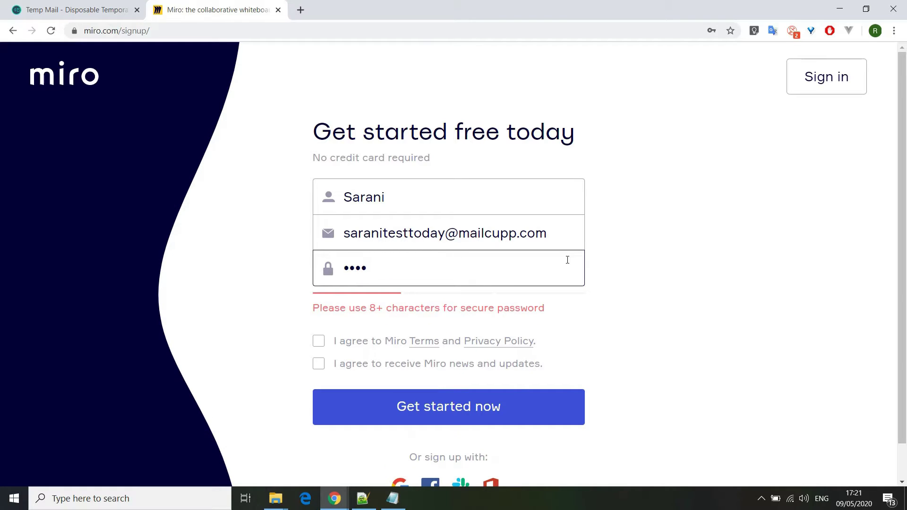
{"action": "type", "text": "••••••"}
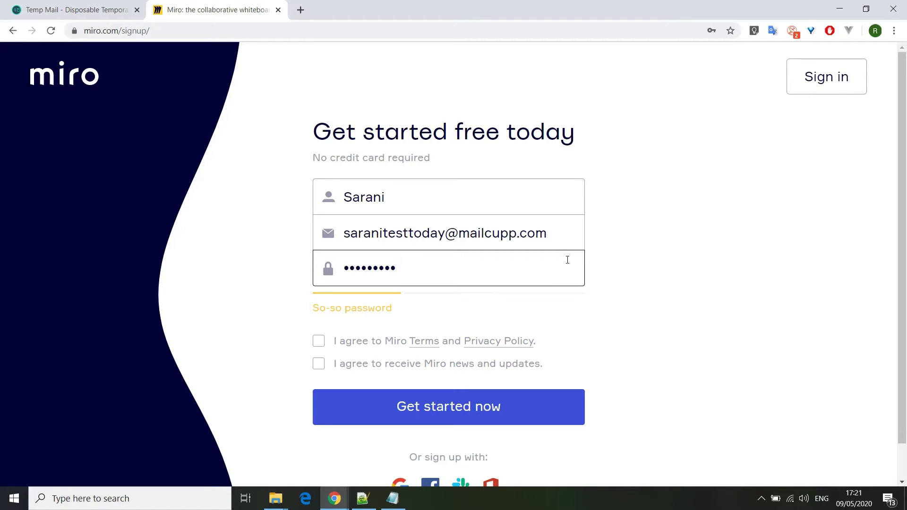
Accept the terms and privacy policy, opt in to news, and submit the signup
{"action": "left_click", "coordinate": [318, 343]}
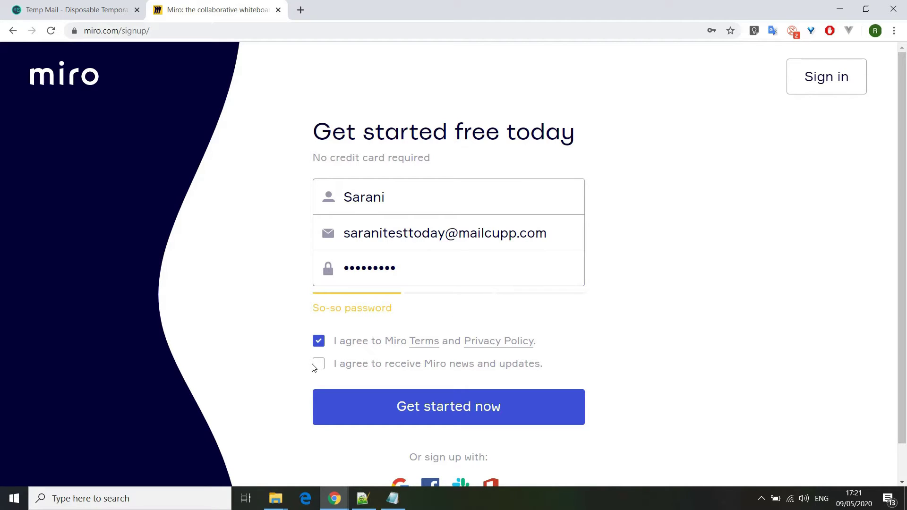
{"action": "left_click", "coordinate": [318, 364]}
{"action": "left_click", "coordinate": [556, 414]}
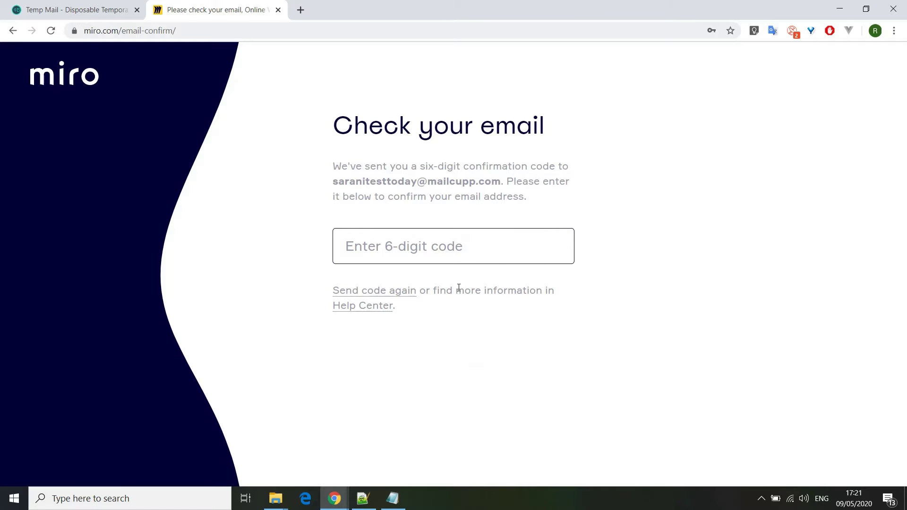
Open Miro's confirmation email in Temp Mail and enter its six-digit code on Miro
{"action": "left_click", "coordinate": [99, 3]}
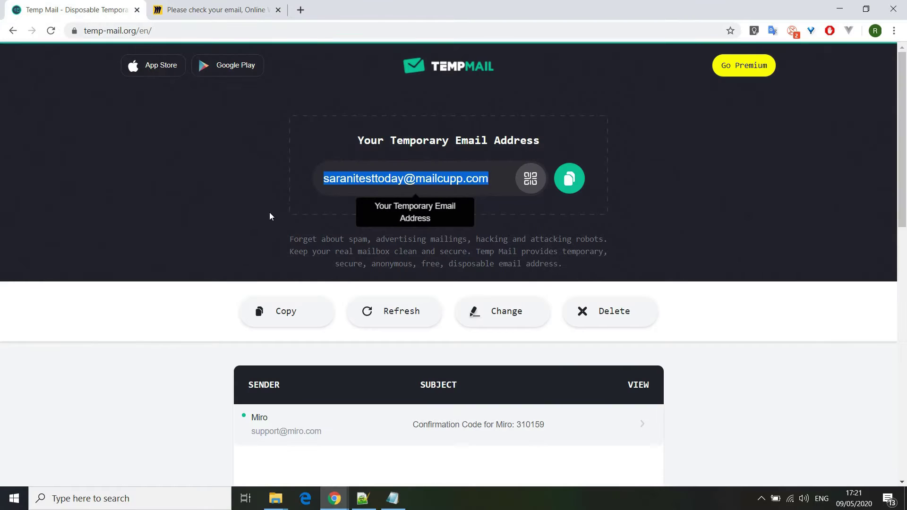
{"action": "scroll", "coordinate": [258, 243], "scroll_direction": "down", "scroll_amount": 1}
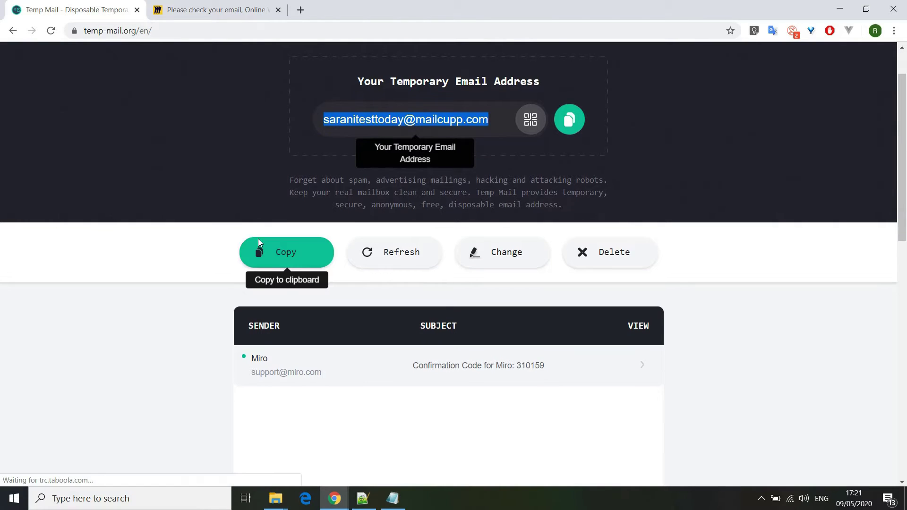
{"action": "left_click", "coordinate": [436, 367]}
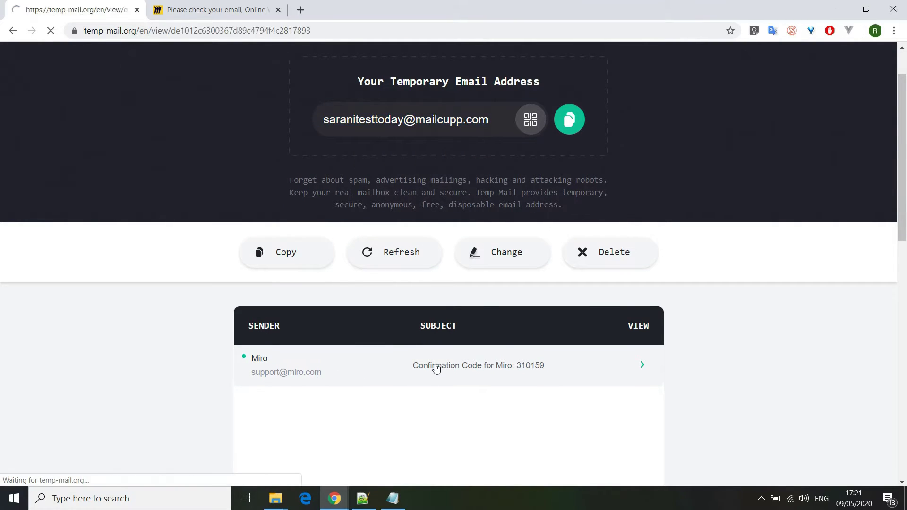
{"action": "scroll", "coordinate": [436, 368], "scroll_direction": "down", "scroll_amount": 2}
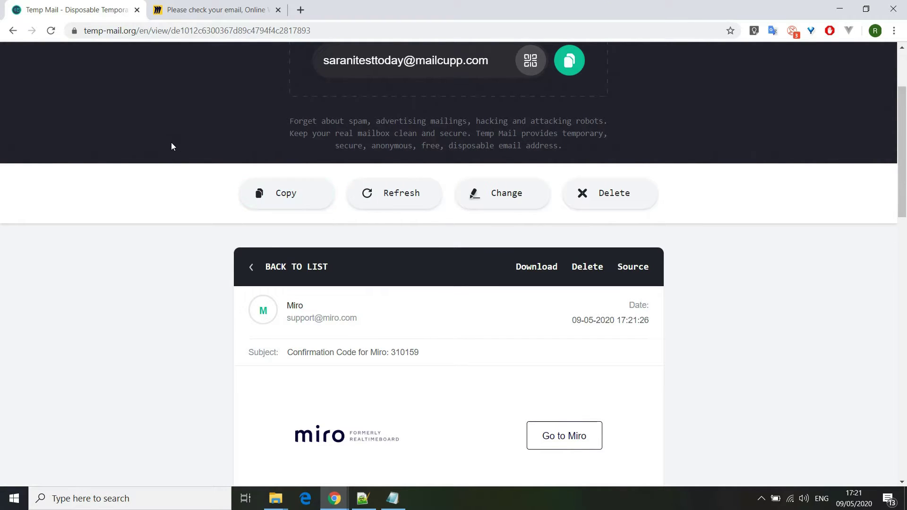
{"action": "left_click", "coordinate": [194, 11]}
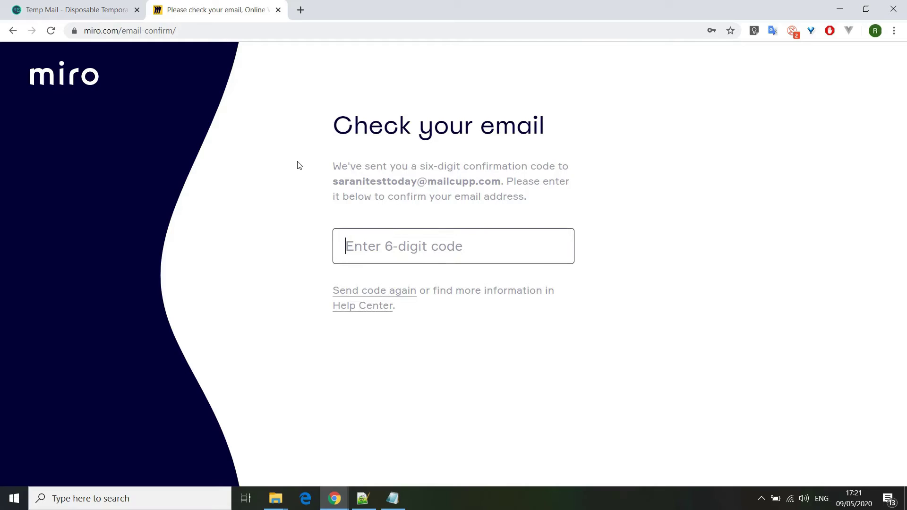
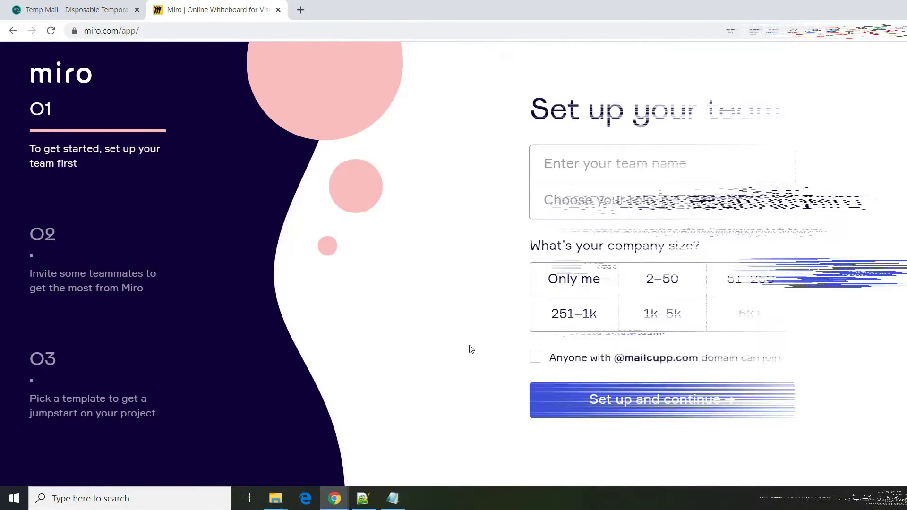
Name the team TestMyTeam and choose Student as the role
{"action": "left_click", "coordinate": [587, 163]}
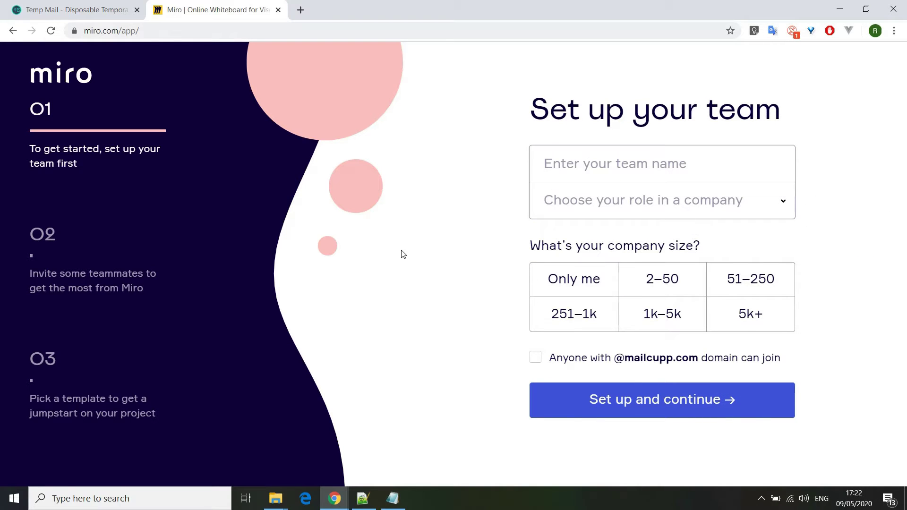
{"action": "type", "text": "T"}
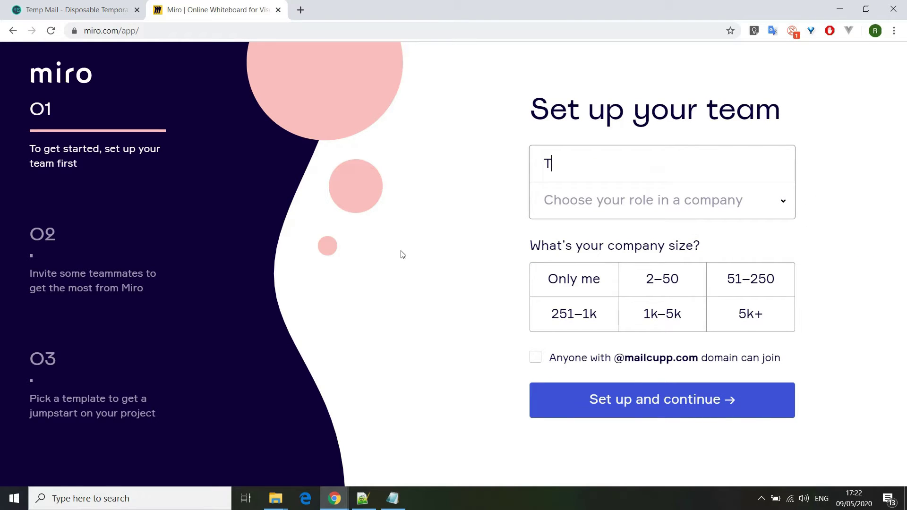
{"action": "type", "text": "estMyTeam"}
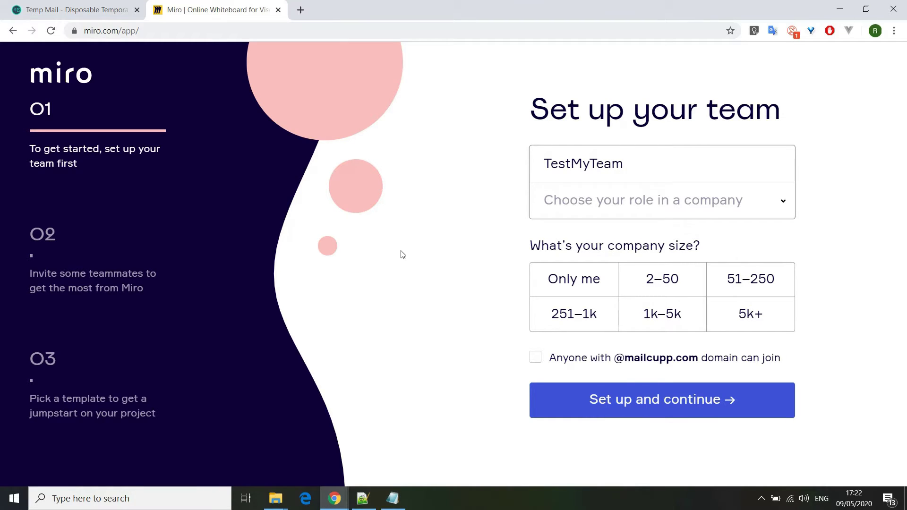
{"action": "left_click", "coordinate": [748, 205]}
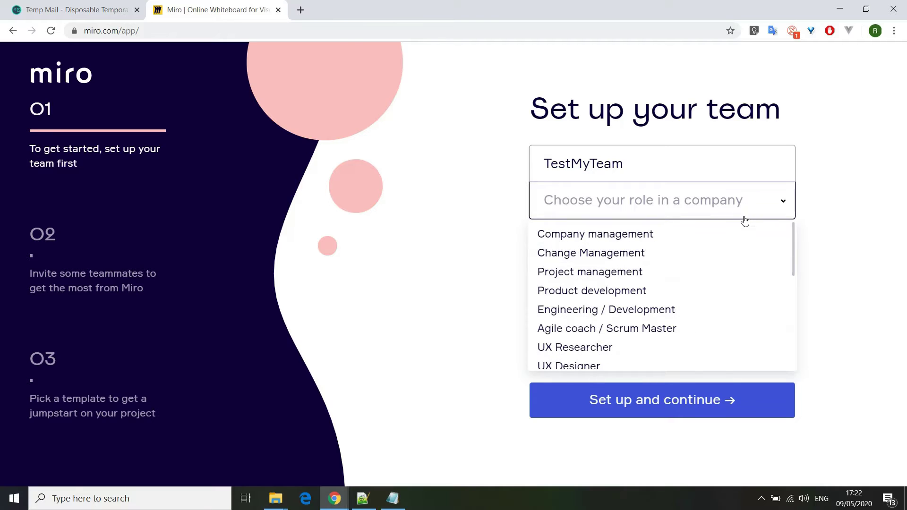
{"action": "scroll", "coordinate": [727, 251], "scroll_direction": "down", "scroll_amount": 5}
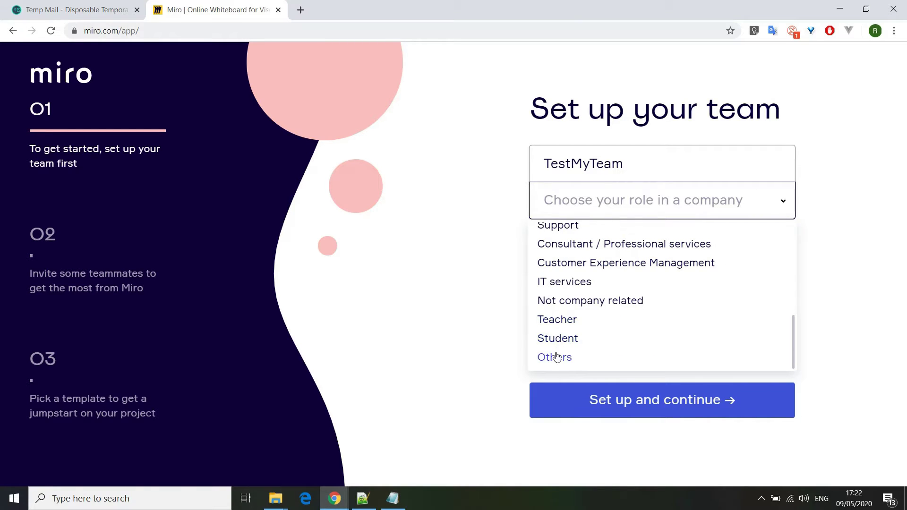
{"action": "scroll", "coordinate": [567, 324], "scroll_direction": "up", "scroll_amount": 5}
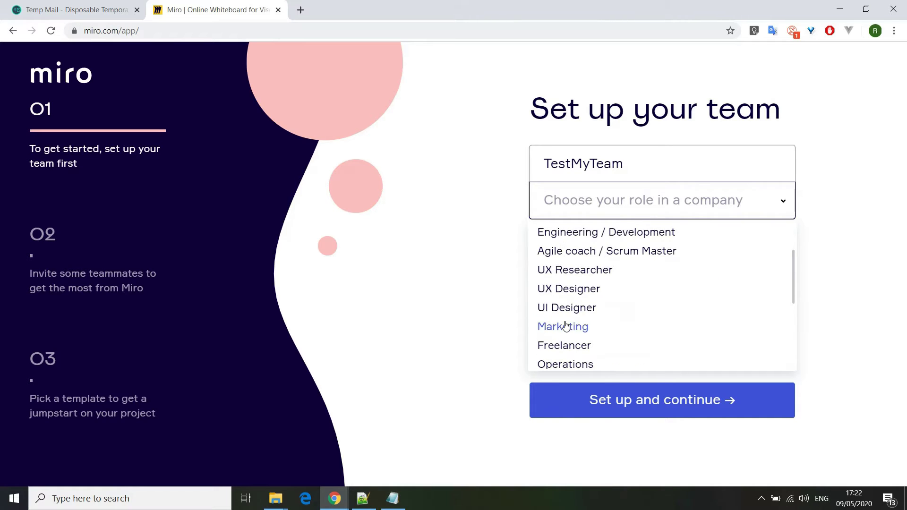
{"action": "scroll", "coordinate": [566, 326], "scroll_direction": "down", "scroll_amount": 5}
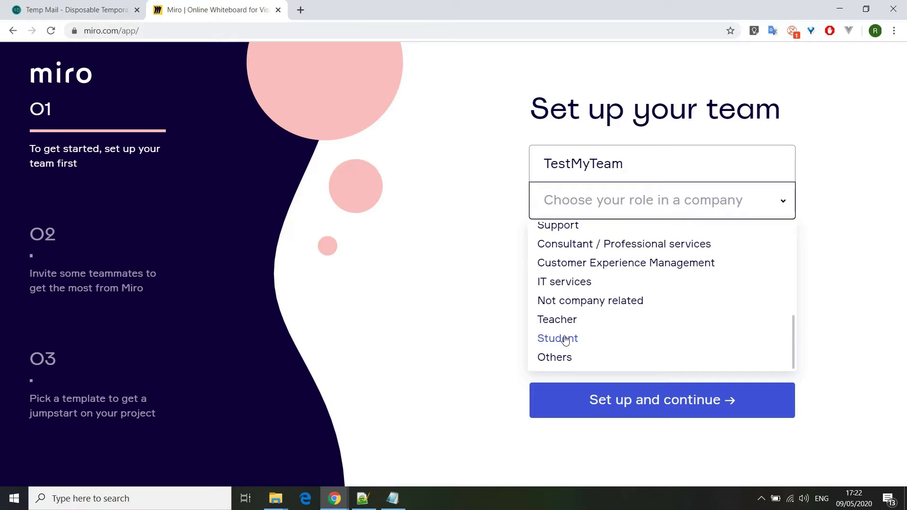
{"action": "left_click", "coordinate": [566, 339]}
Set the company size to 2–50 and continue to the invite-teammates step
{"action": "left_click", "coordinate": [599, 289]}
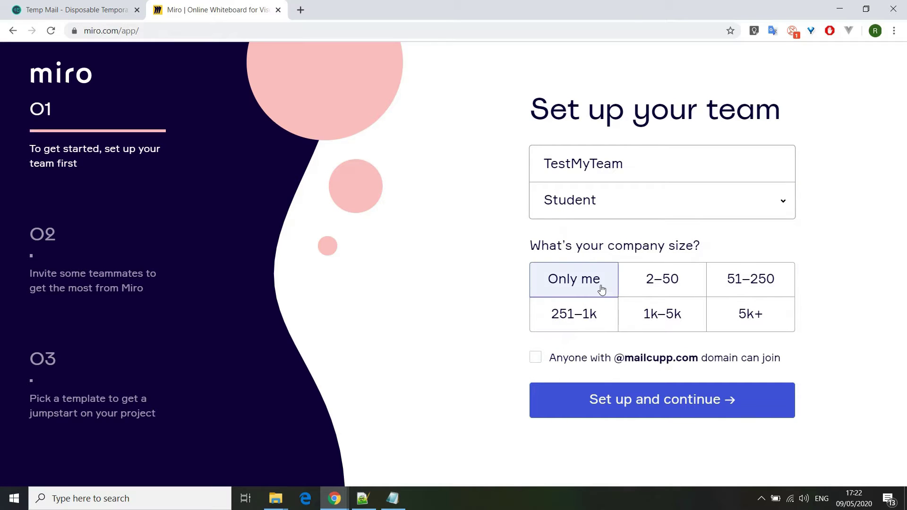
{"action": "left_click", "coordinate": [646, 283]}
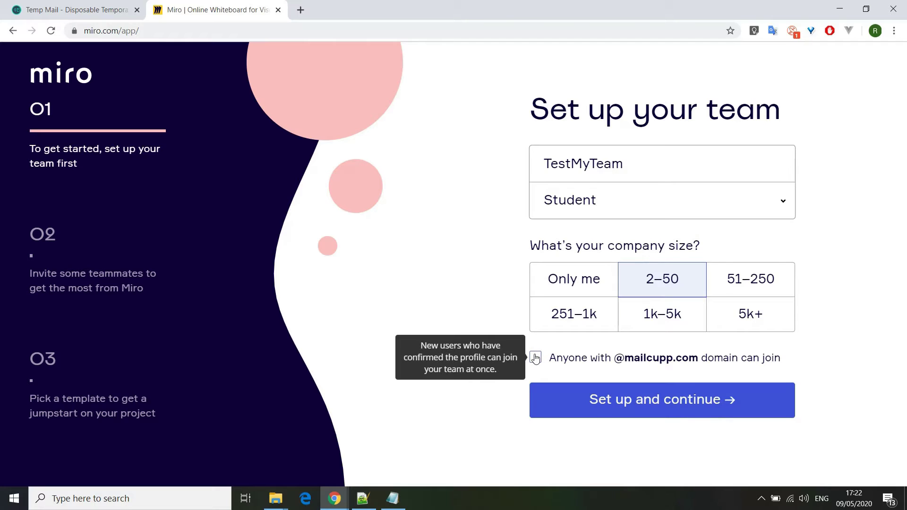
{"action": "left_click", "coordinate": [631, 401]}
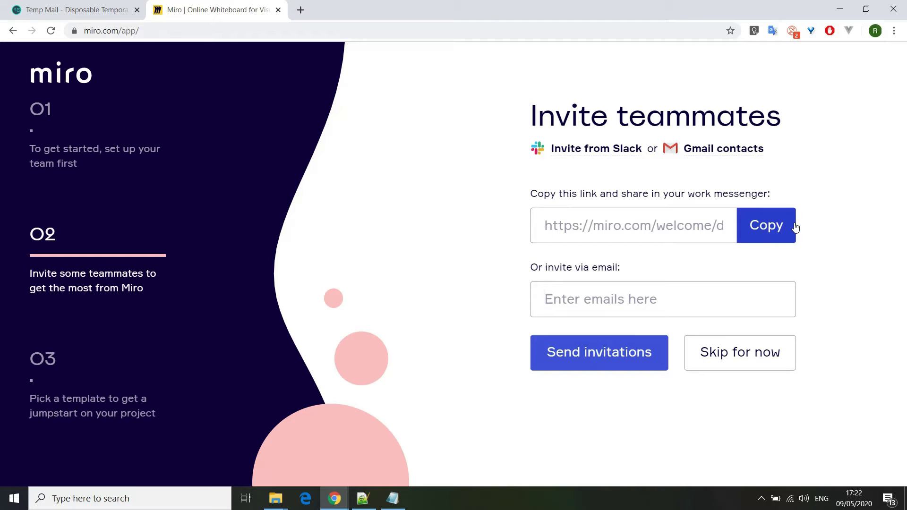
Skip inviting teammates and dismiss the template chooser to get a blank board
{"action": "left_click", "coordinate": [750, 365]}
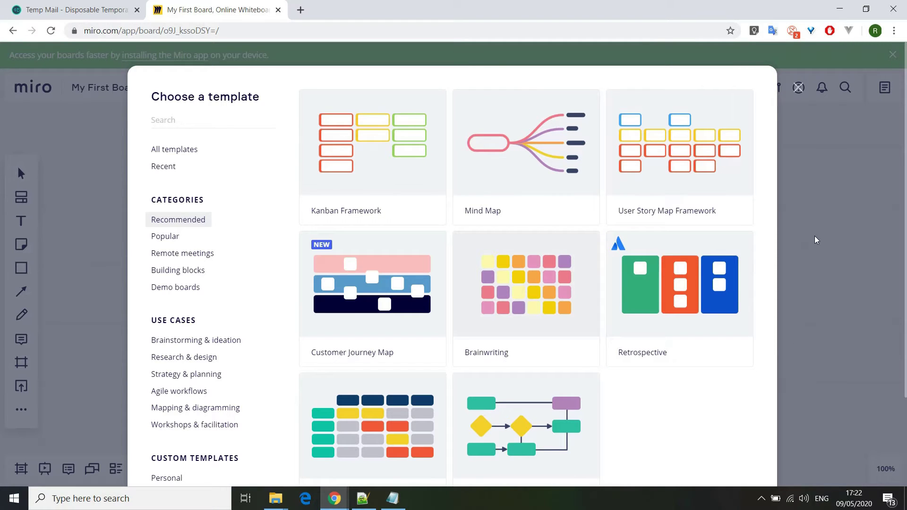
{"action": "left_click", "coordinate": [798, 92]}
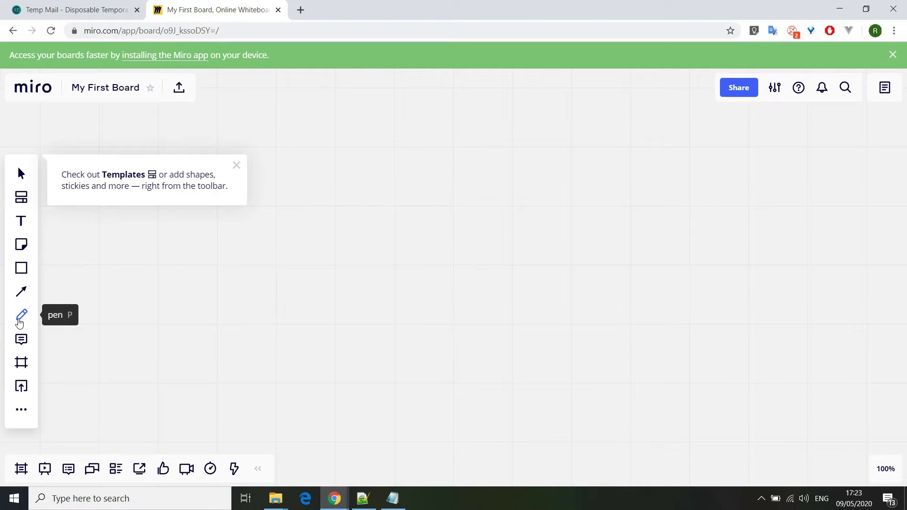
Draw a short vertical magenta stroke with the Pen
{"action": "left_click", "coordinate": [21, 315]}
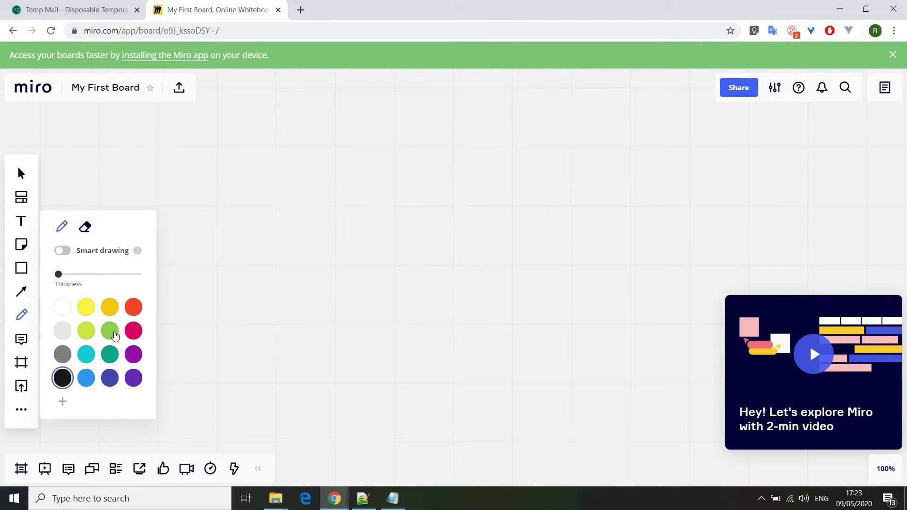
{"action": "left_click", "coordinate": [133, 331]}
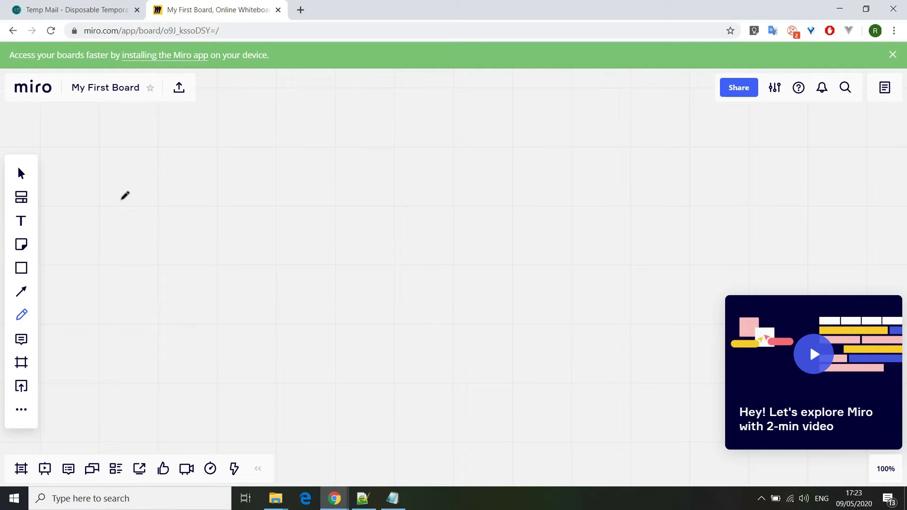
{"action": "left_click_drag", "start_coordinate": [121, 199], "coordinate": [120, 244]}
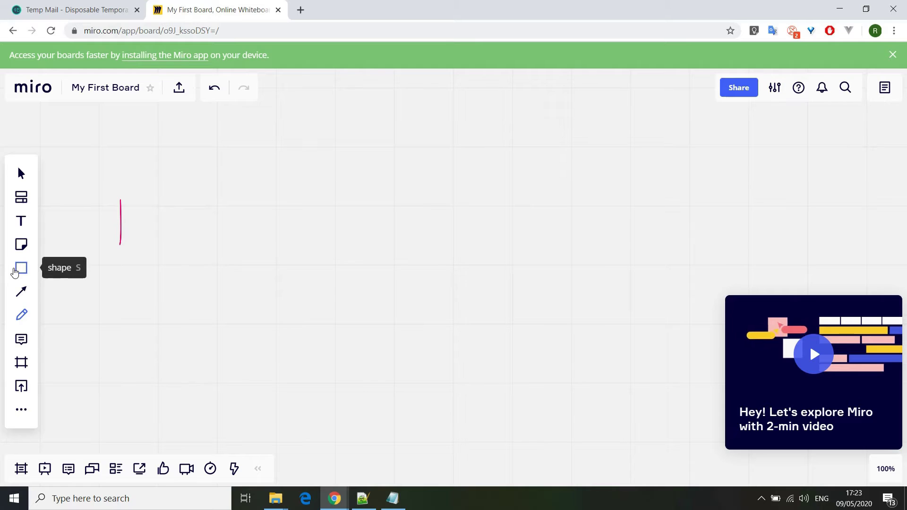
Add a speech-bubble shape right of the stroke reading "Test"
{"action": "left_click", "coordinate": [13, 271]}
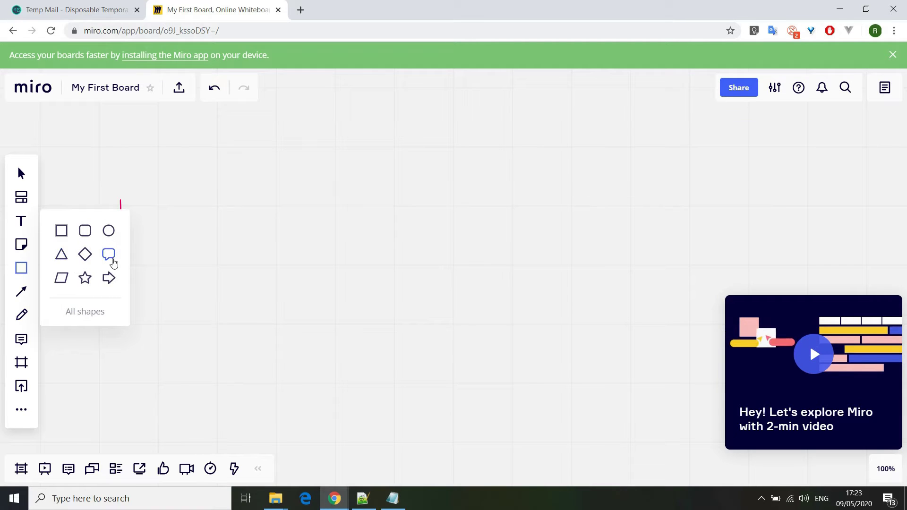
{"action": "left_click", "coordinate": [109, 255]}
{"action": "left_click_drag", "start_coordinate": [168, 207], "coordinate": [267, 258]}
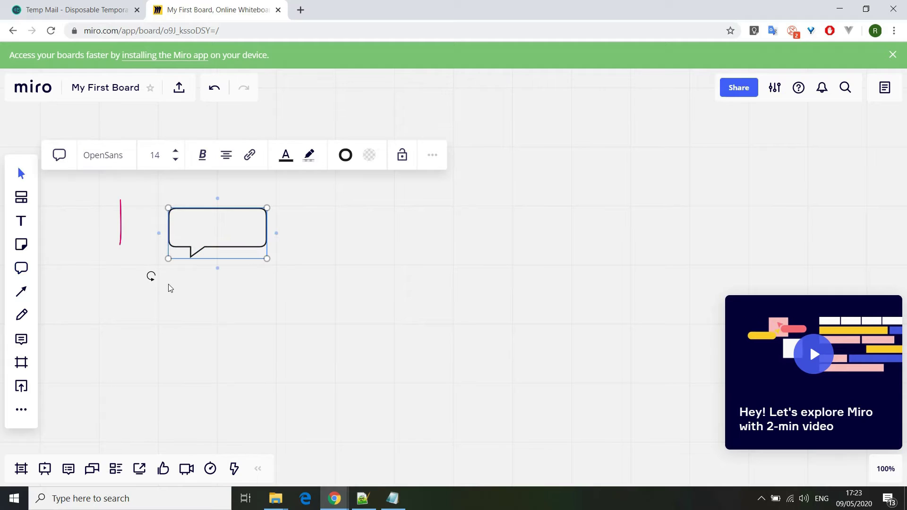
{"action": "type", "text": "Test"}
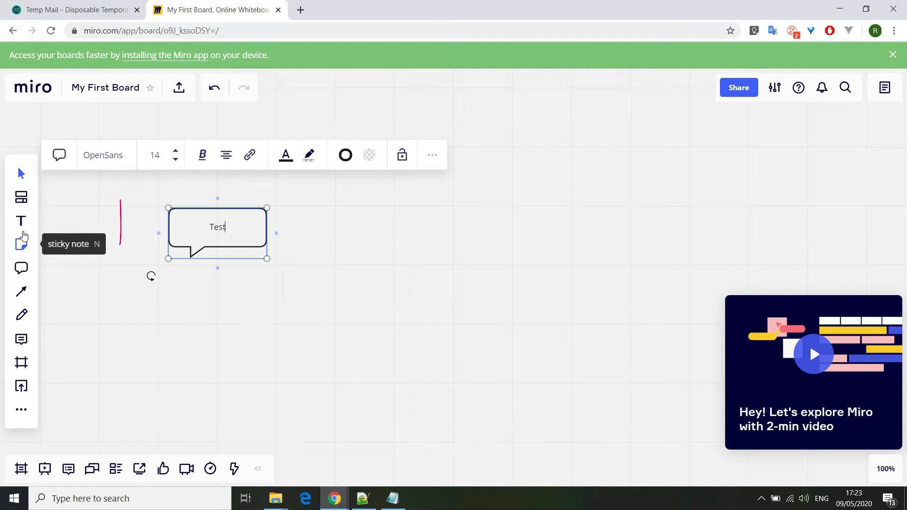
Add a text item reading "Test 2" below the speech bubble
{"action": "left_click", "coordinate": [22, 223]}
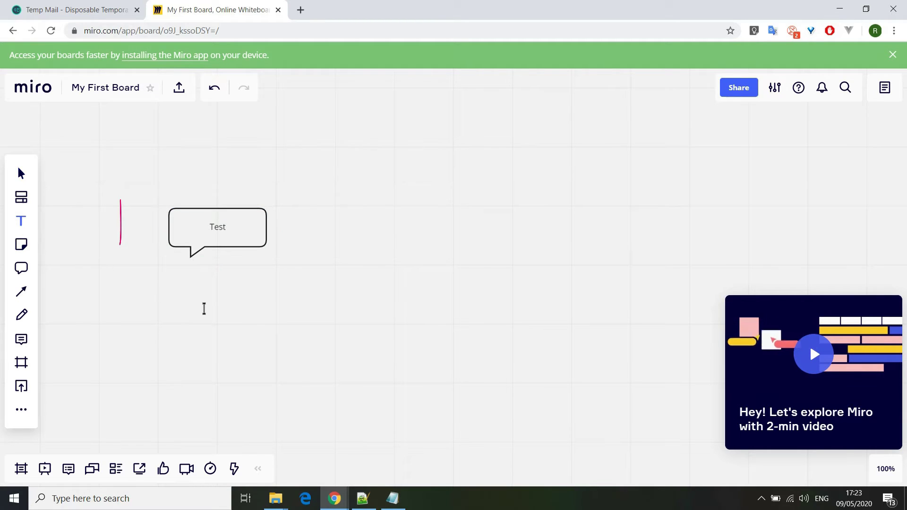
{"action": "left_click", "coordinate": [204, 307]}
{"action": "type", "text": "T"}
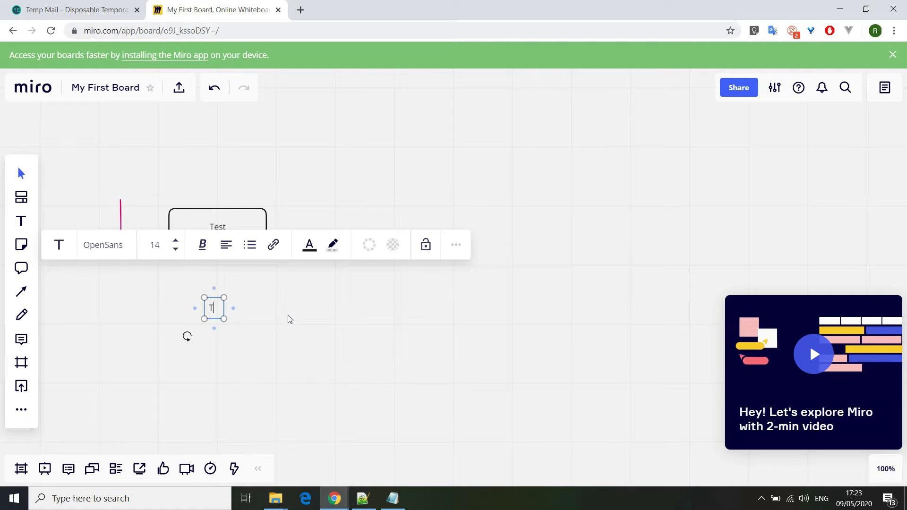
{"action": "type", "text": "est 2"}
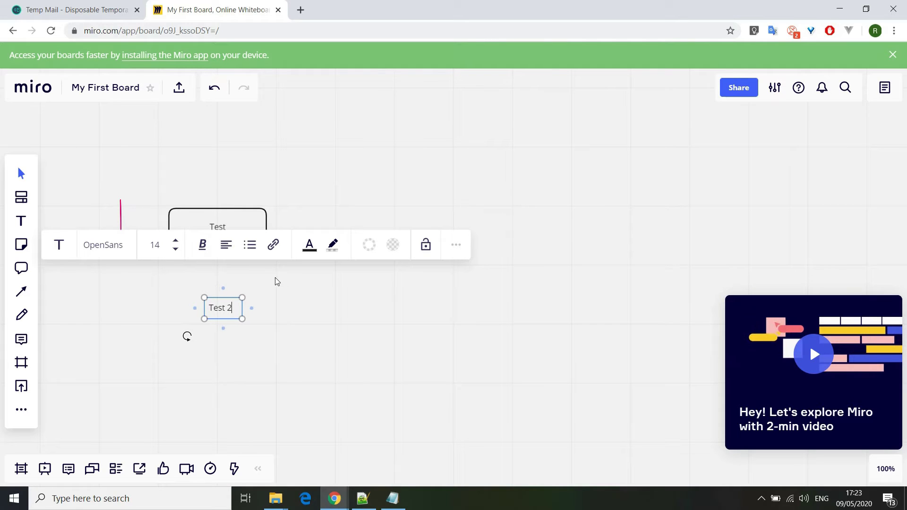
{"action": "left_click", "coordinate": [21, 243]}
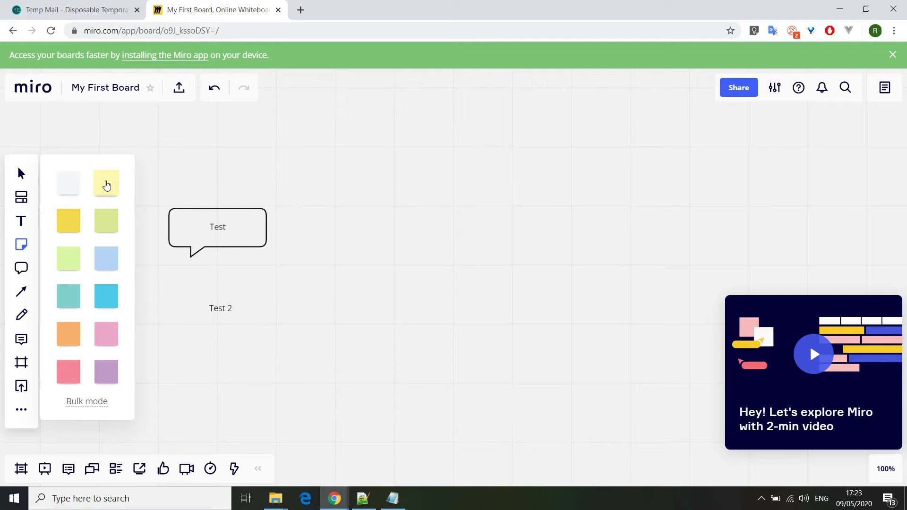
Place a light-yellow sticky note reading "Test3" right of the speech bubble
{"action": "left_click", "coordinate": [109, 183]}
{"action": "left_click", "coordinate": [328, 212]}
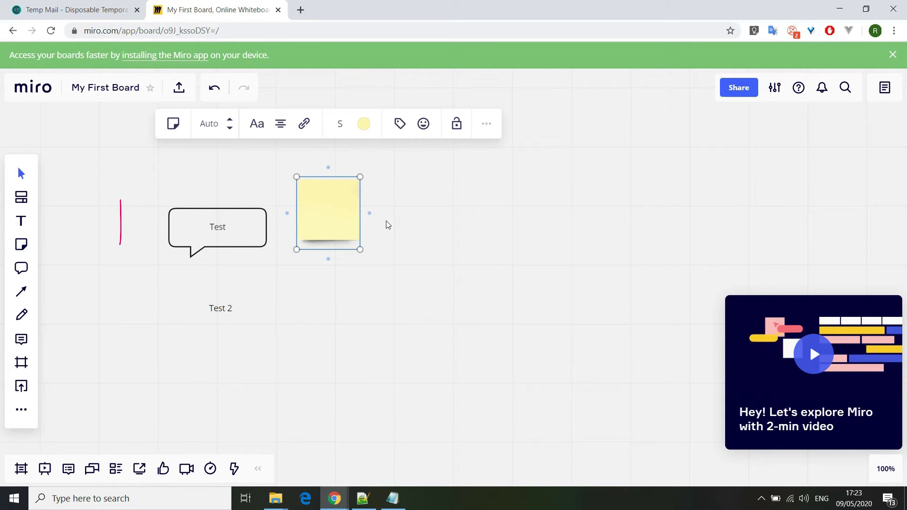
{"action": "type", "text": "Test"}
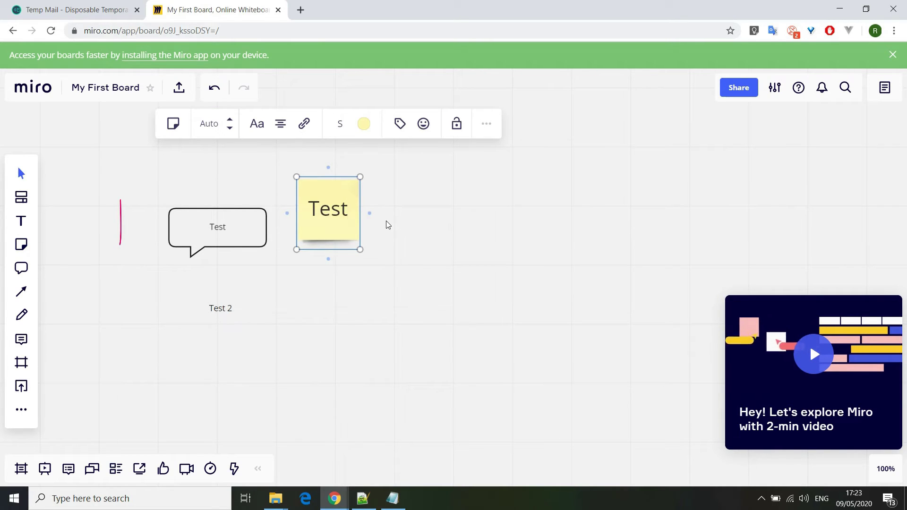
{"action": "type", "text": "3"}
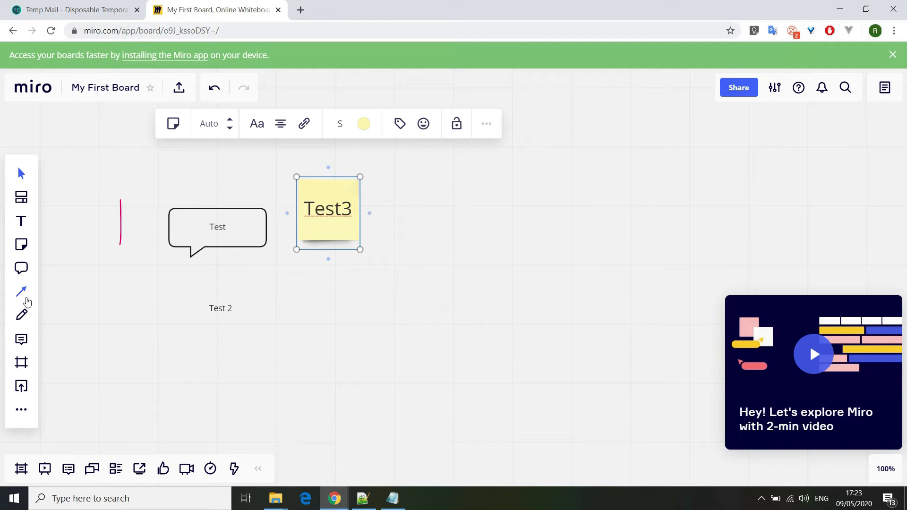
Connect "Test 2" to the Test3 note with a curved arrow and close the promo video
{"action": "left_click", "coordinate": [26, 301]}
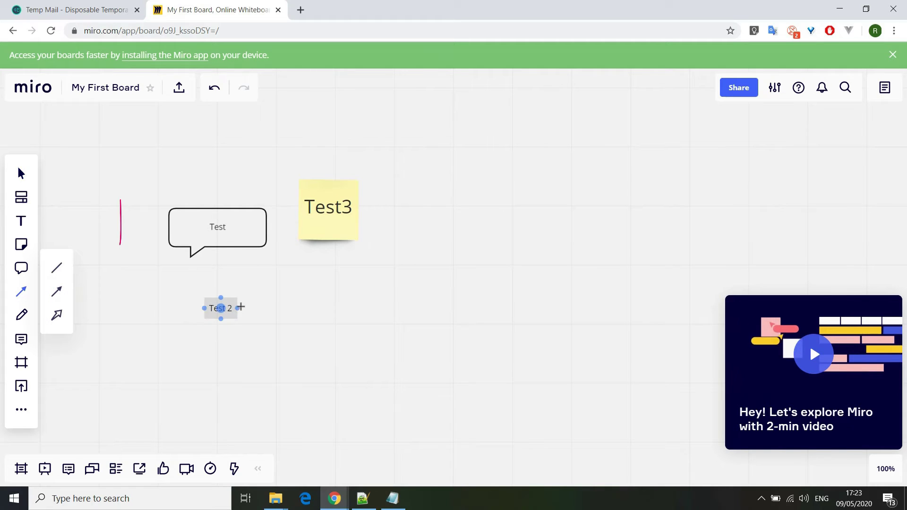
{"action": "mouse_move", "coordinate": [238, 309]}
{"action": "left_mouse_down"}
{"action": "mouse_move", "coordinate": [306, 253]}
{"action": "mouse_move", "coordinate": [329, 247]}
{"action": "left_mouse_up"}
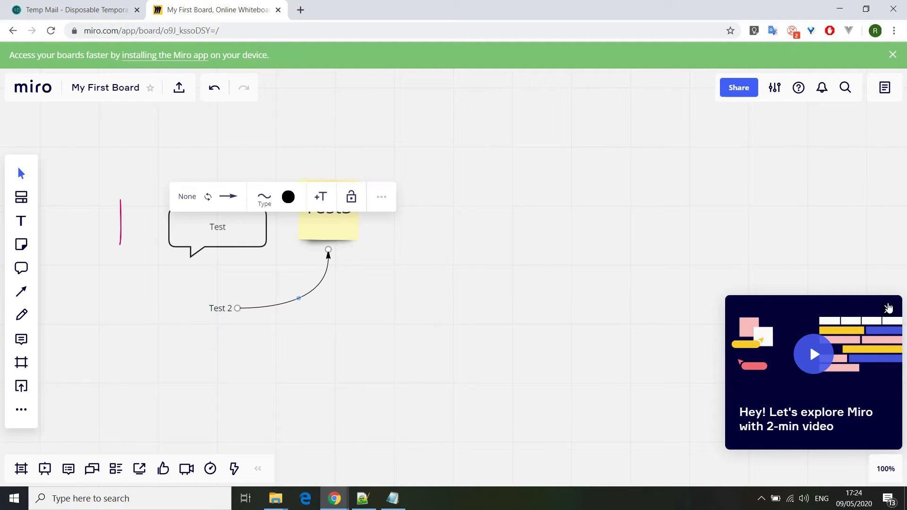
{"action": "left_click", "coordinate": [887, 308]}
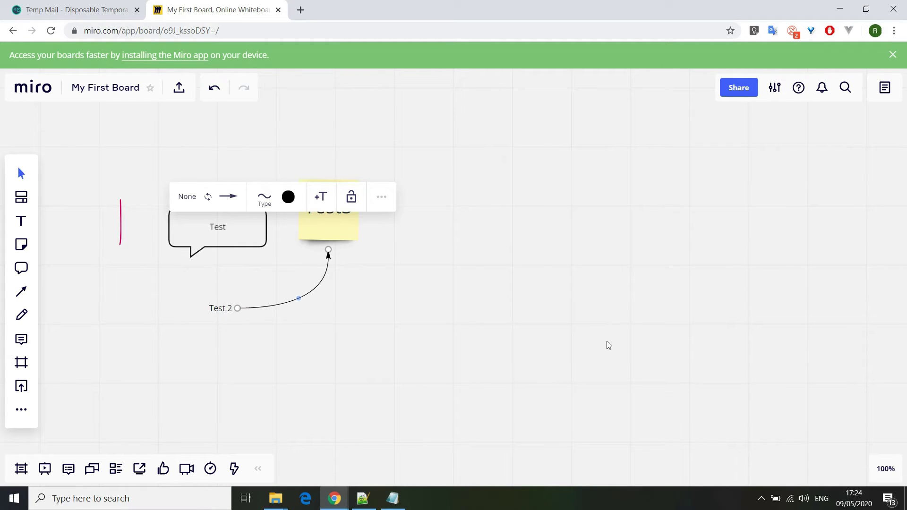
{"action": "left_click", "coordinate": [330, 328]}
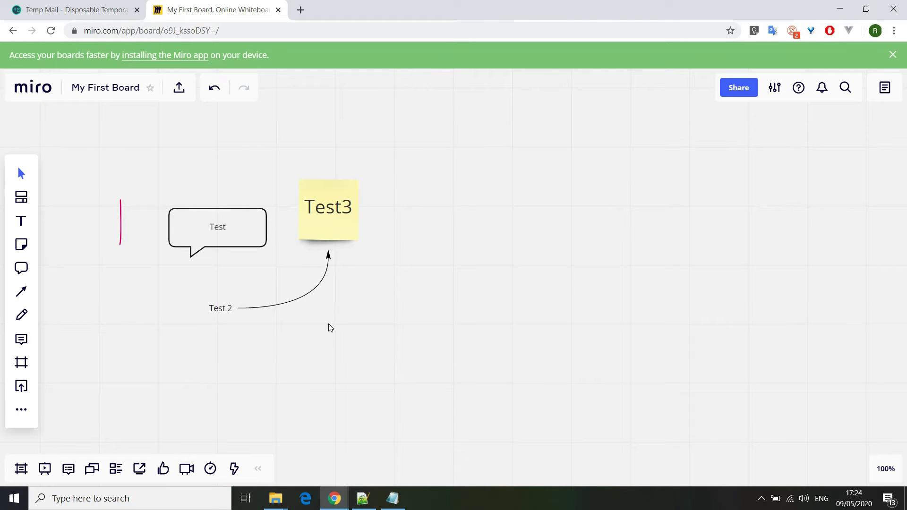
{"action": "left_click", "coordinate": [21, 411]}
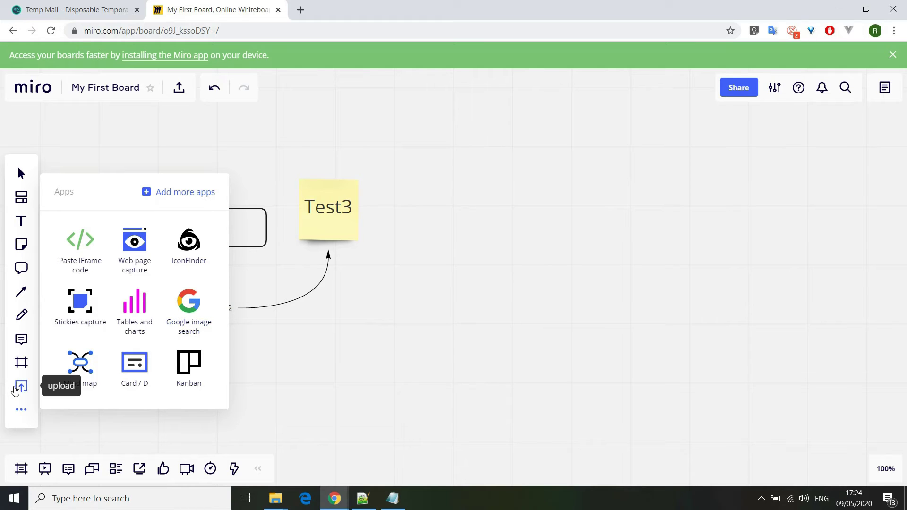
Search Google images for Samsung S20 and insert the phone photo beside the Test3 note
{"action": "left_click", "coordinate": [19, 388]}
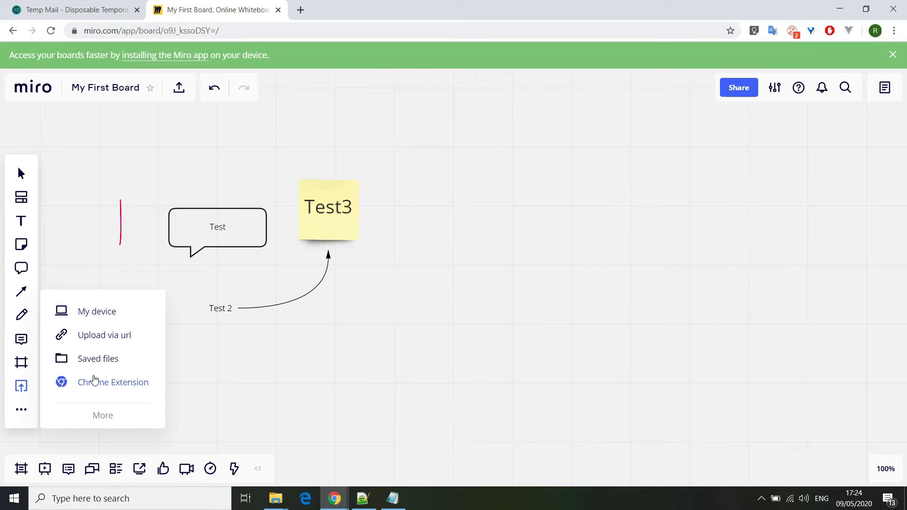
{"action": "left_click", "coordinate": [29, 412]}
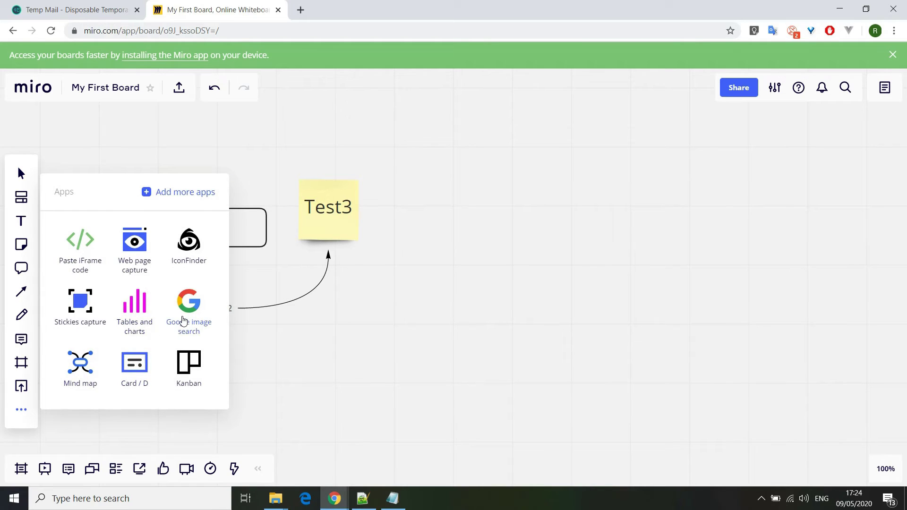
{"action": "left_click", "coordinate": [184, 322]}
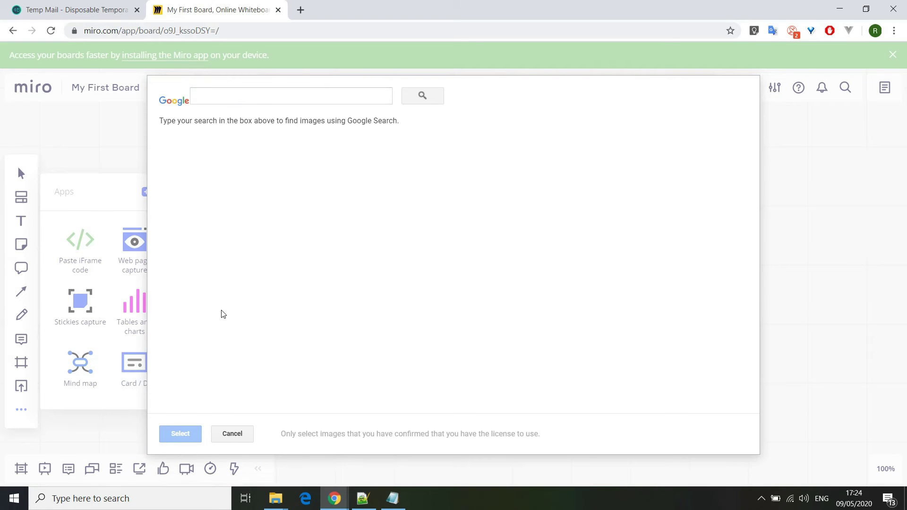
{"action": "left_click", "coordinate": [267, 99]}
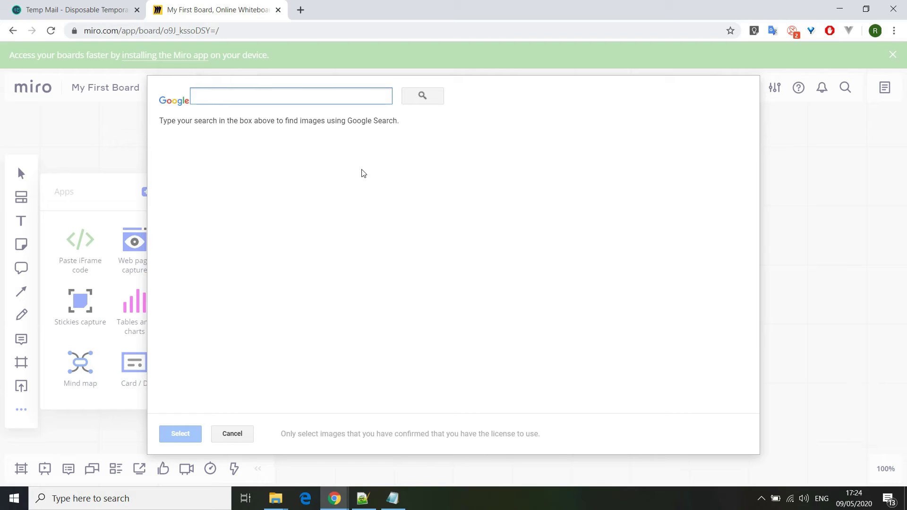
{"action": "type", "text": "Samsung s20"}
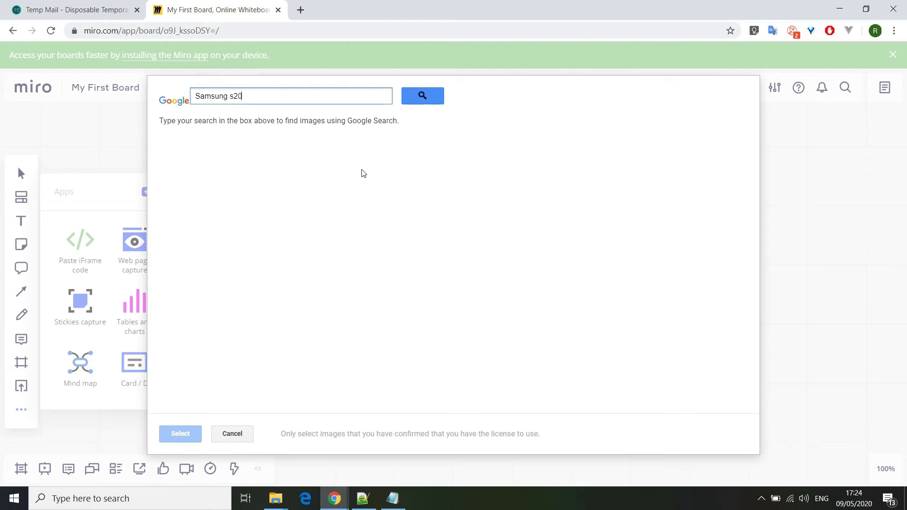
{"action": "left_click", "coordinate": [421, 96]}
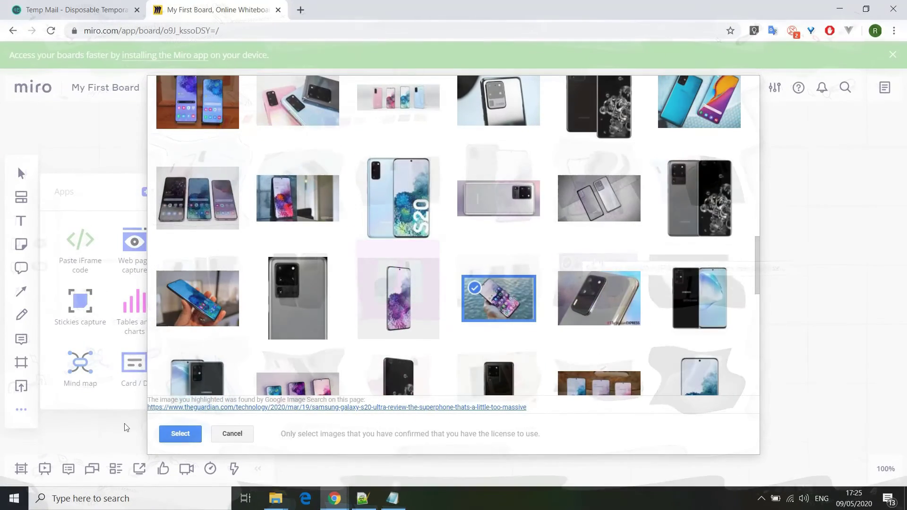
{"action": "left_click", "coordinate": [179, 433]}
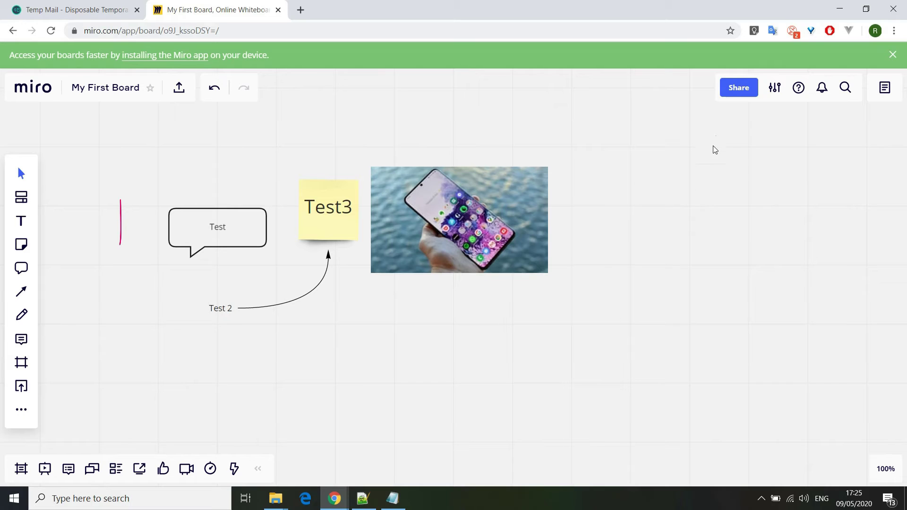
Copy My First Board's invite link from the Share dialog
{"action": "left_click", "coordinate": [735, 96]}
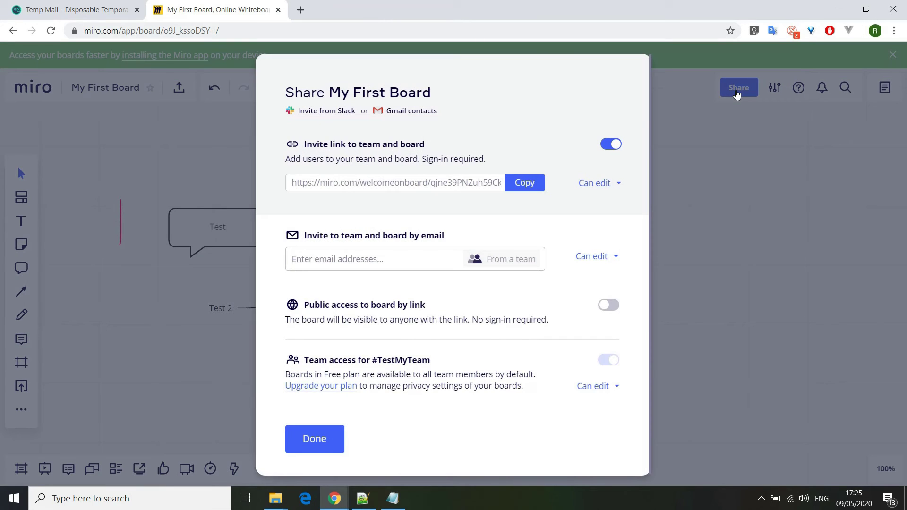
{"action": "left_click", "coordinate": [533, 190]}
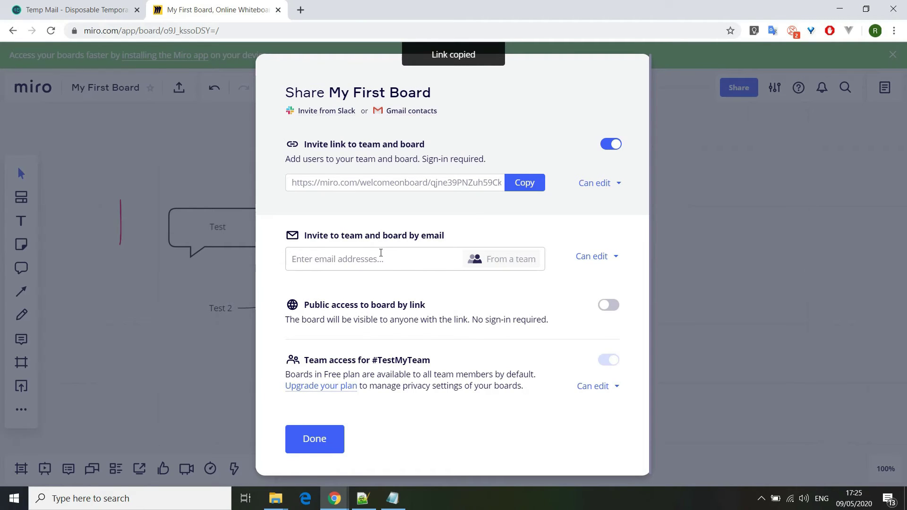
{"action": "left_click", "coordinate": [378, 255]}
{"action": "left_click", "coordinate": [496, 215]}
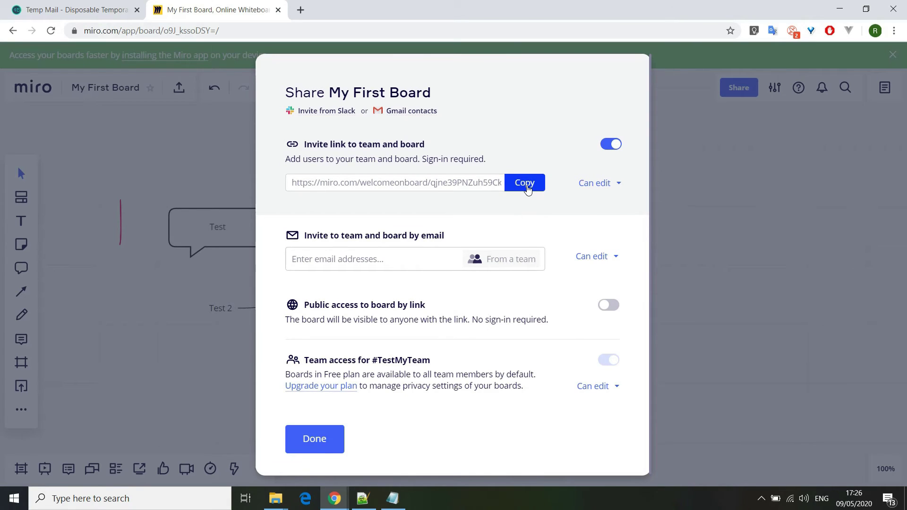
{"action": "left_click", "coordinate": [528, 189]}
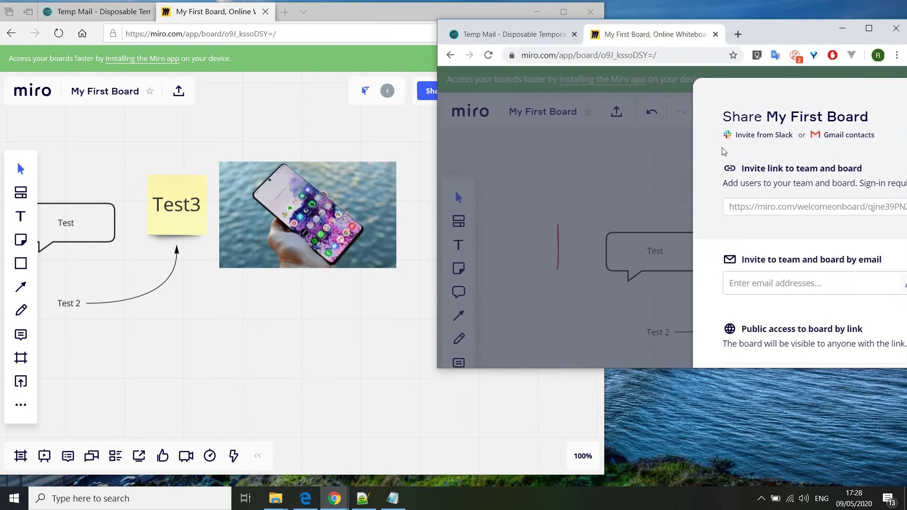
Close the sharing options and add a 'Test 5' text label near the board's top-left
{"action": "scroll", "coordinate": [656, 308], "scroll_direction": "down", "scroll_amount": 3}
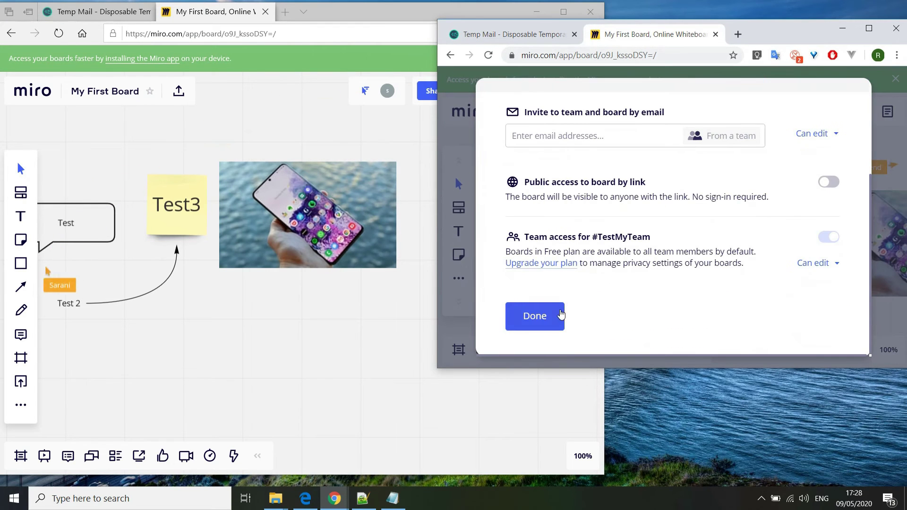
{"action": "left_click", "coordinate": [558, 316]}
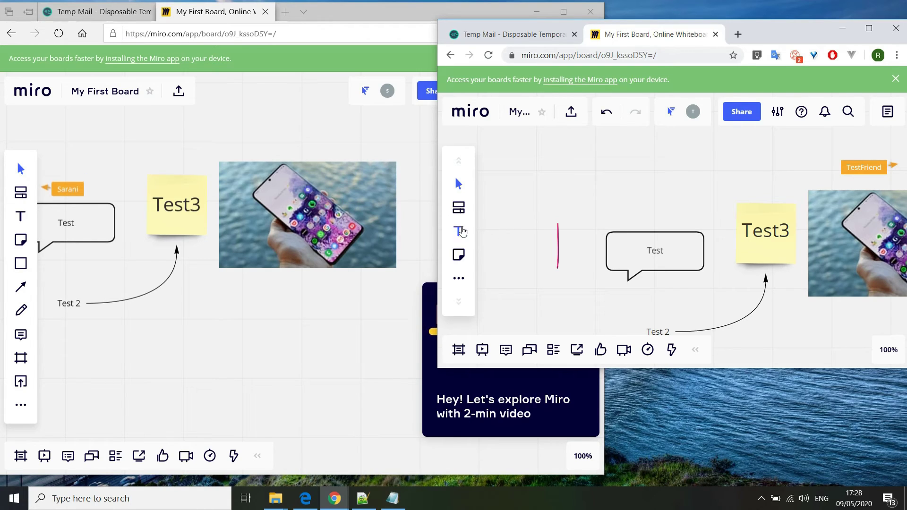
{"action": "left_click", "coordinate": [459, 231]}
{"action": "left_click", "coordinate": [505, 176]}
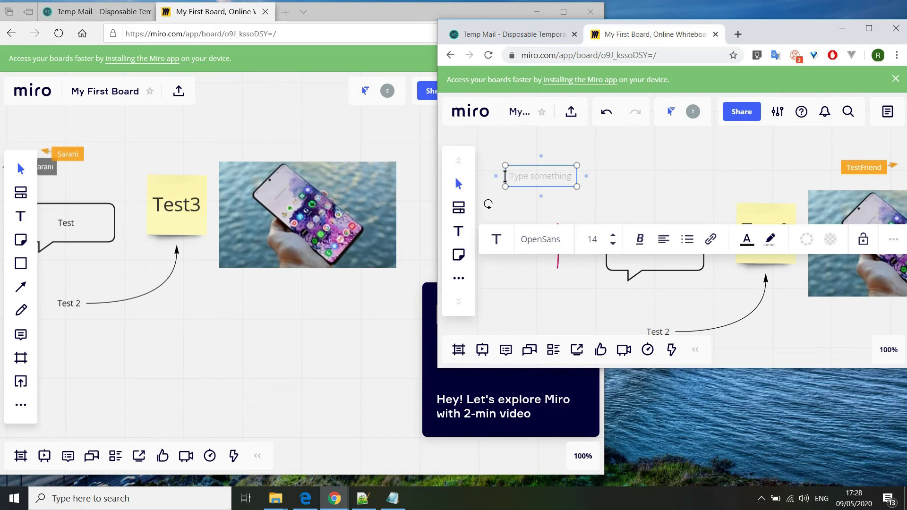
{"action": "type", "text": "Test 5"}
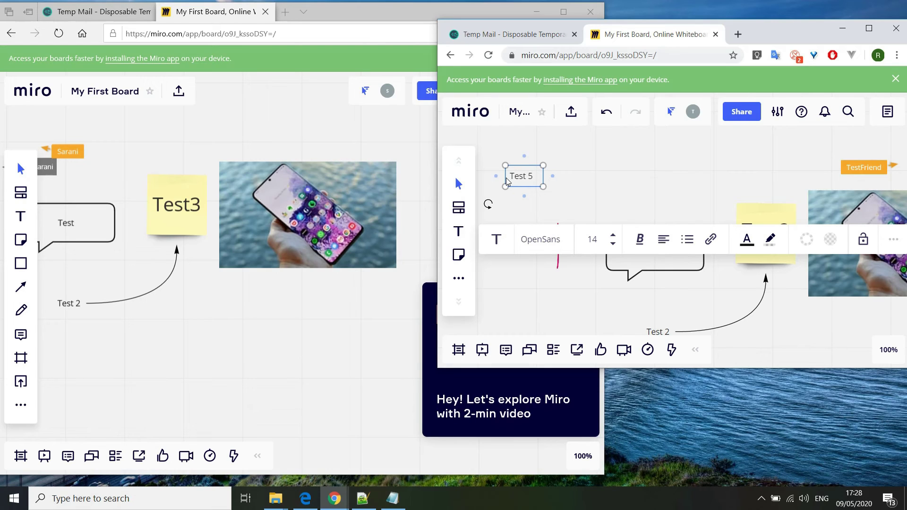
{"action": "key", "text": "Return"}
{"action": "key", "text": "BackSpace"}
{"action": "left_click", "coordinate": [613, 175]}
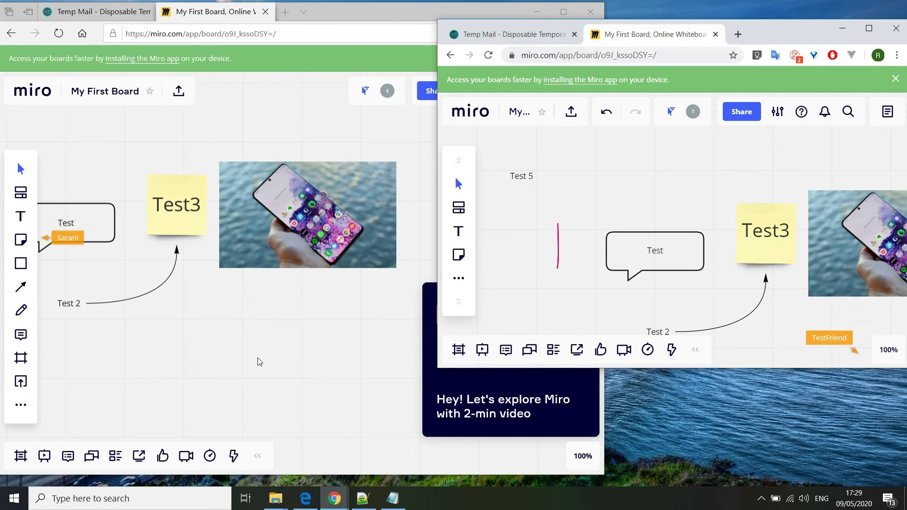
Check that 'Test 5' appears in the collaborator's Edge view, then select it on the original board
{"action": "left_click_drag", "start_coordinate": [260, 362], "coordinate": [384, 380]}
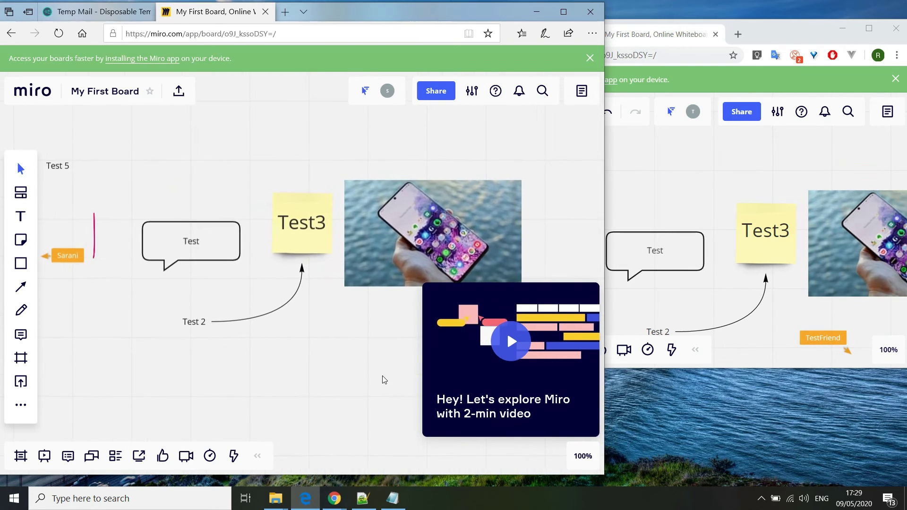
{"action": "left_click_drag", "start_coordinate": [306, 369], "coordinate": [320, 374]}
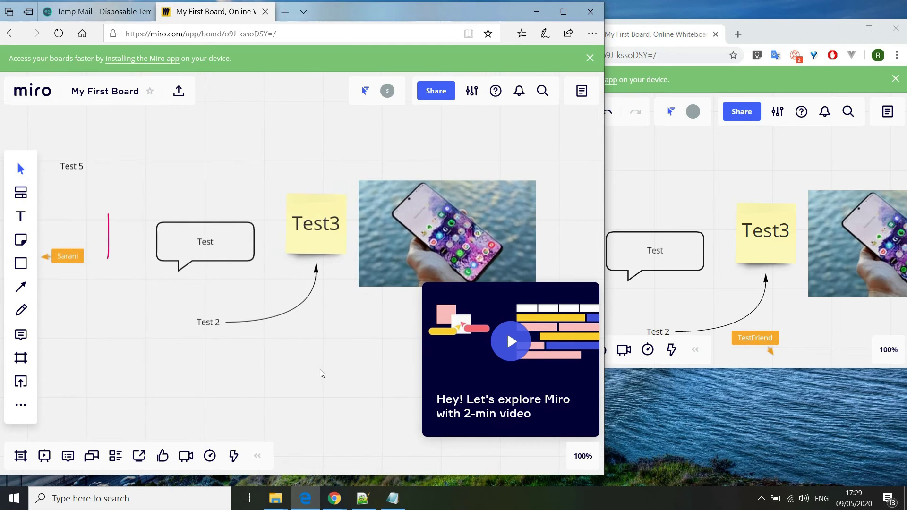
{"action": "left_click", "coordinate": [751, 167]}
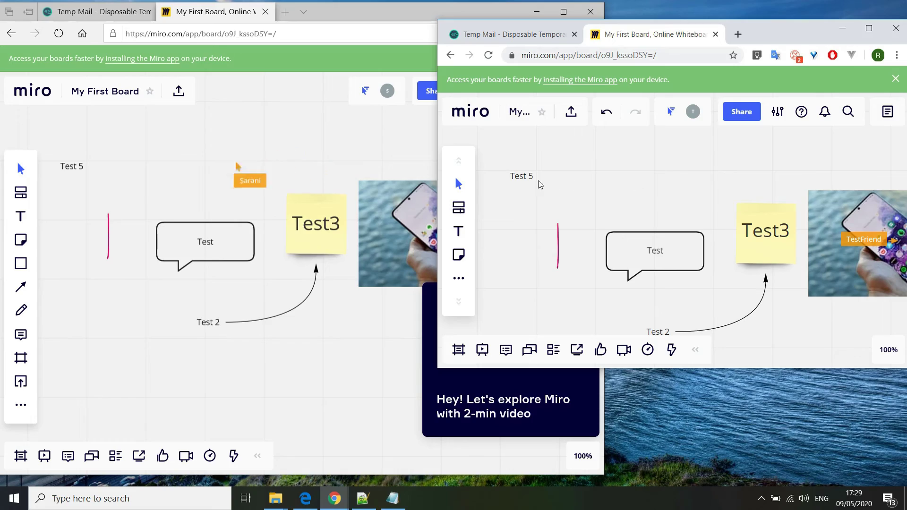
{"action": "left_click", "coordinate": [521, 176]}
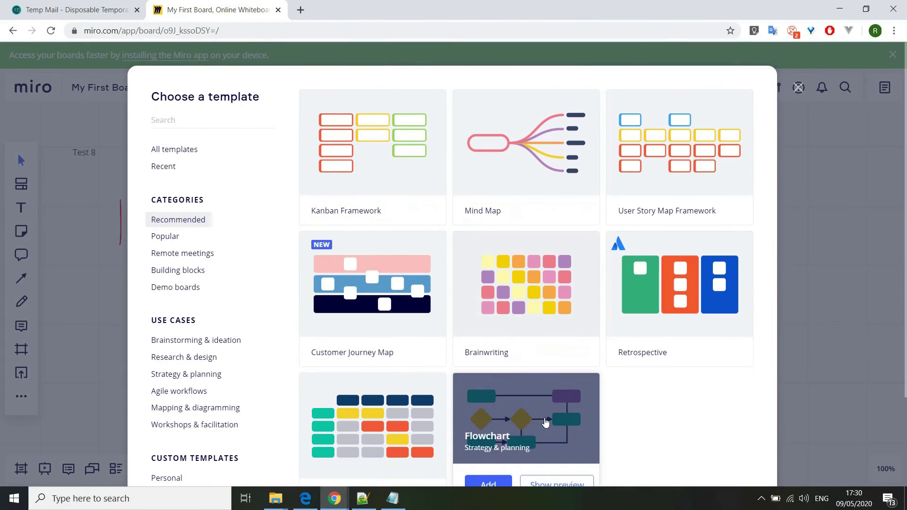
Add the Mind Map template and place it below the phone image with its Problem node central
{"action": "mouse_move", "coordinate": [565, 209]}
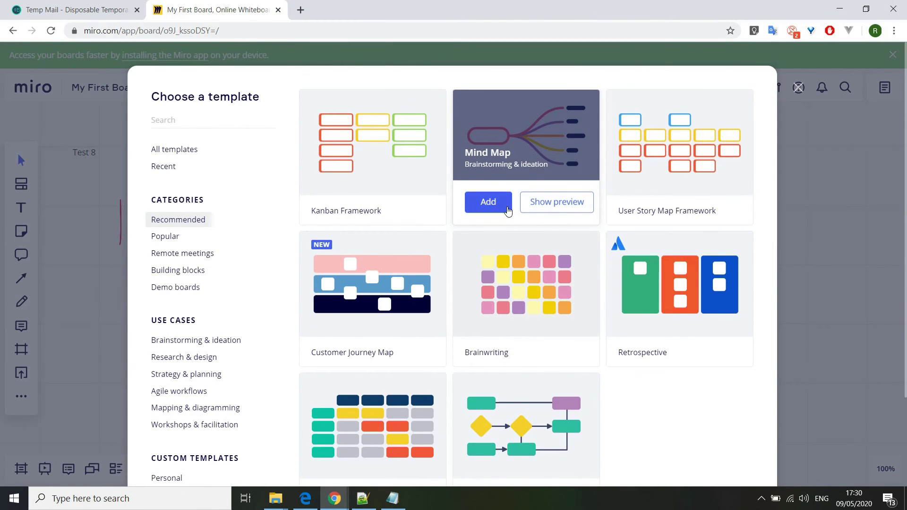
{"action": "left_click", "coordinate": [489, 202]}
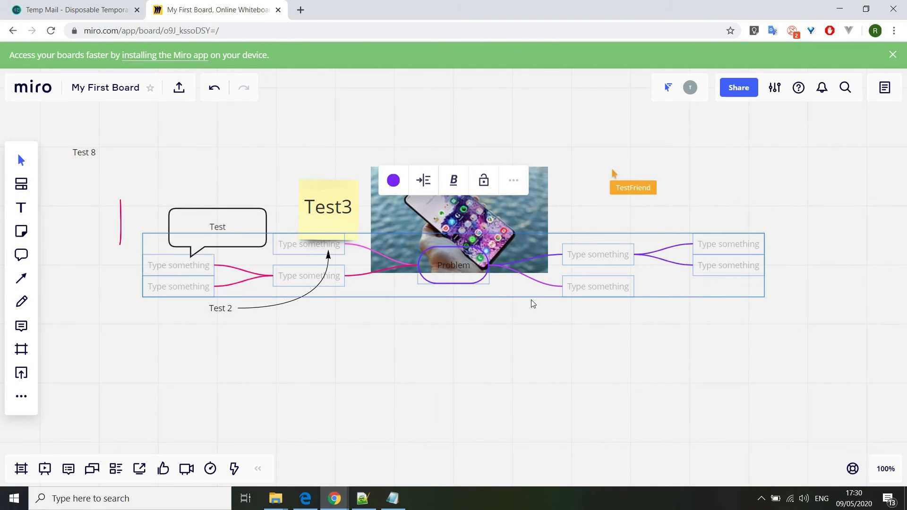
{"action": "left_click_drag", "start_coordinate": [533, 304], "coordinate": [525, 400]}
{"action": "left_click", "coordinate": [431, 392]}
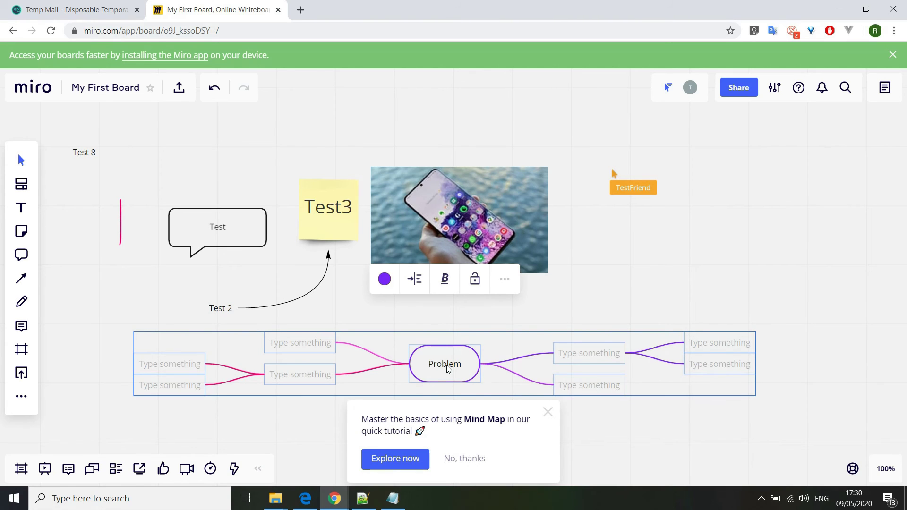
Label the left branches 'issue1' and 'issue2', and the right branches 'Solution 1' and 'SOlution'
{"action": "left_click", "coordinate": [320, 349]}
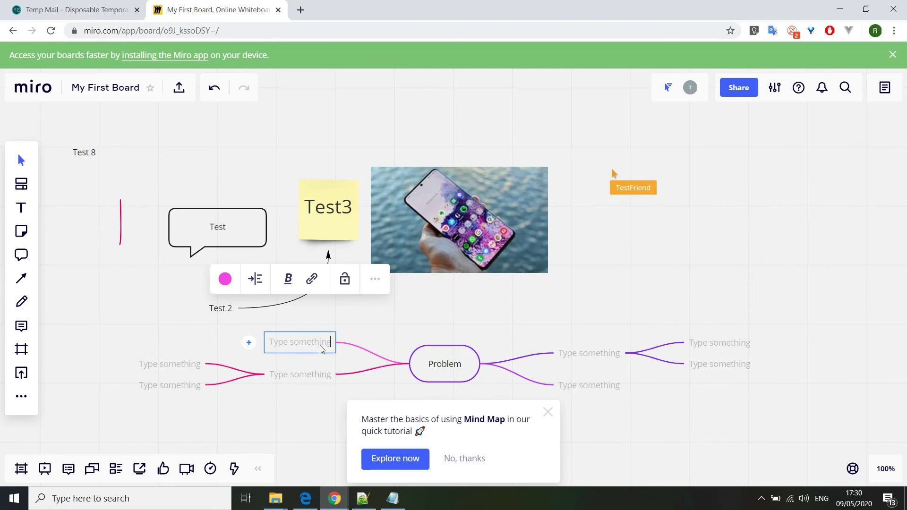
{"action": "type", "text": "iss"}
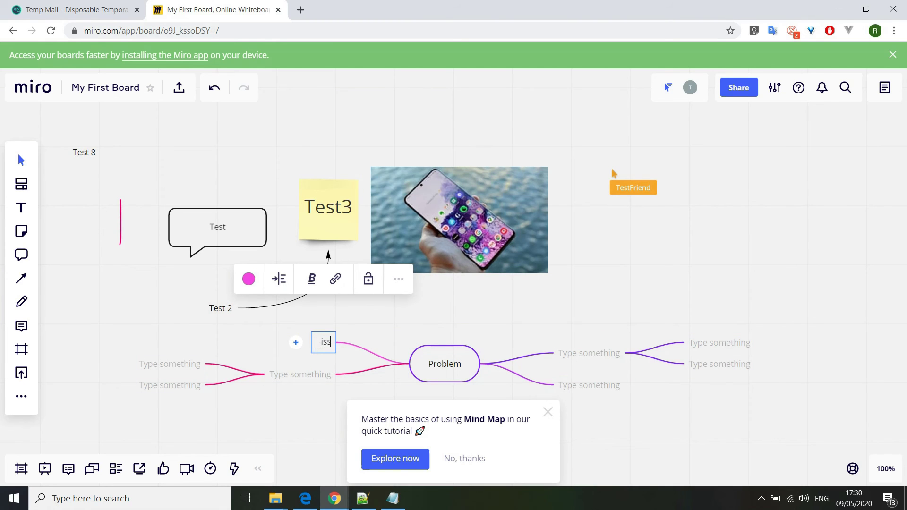
{"action": "type", "text": "ue1"}
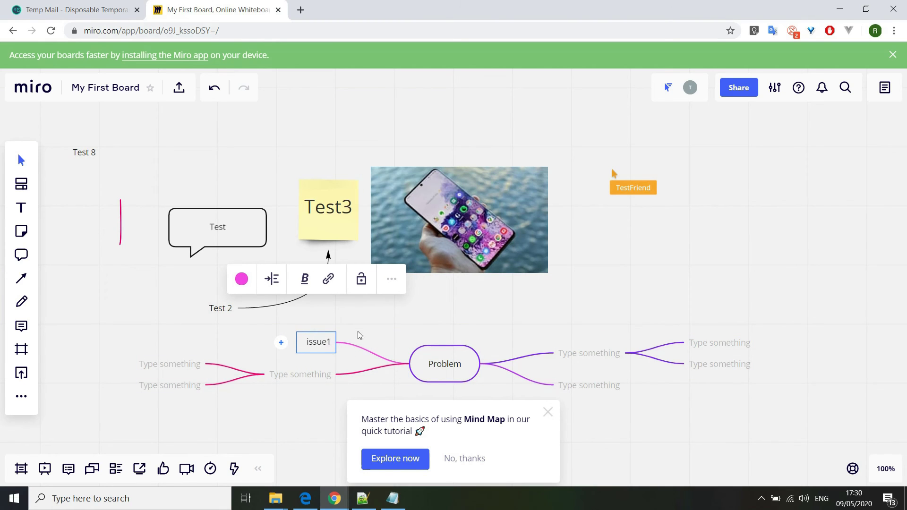
{"action": "left_click", "coordinate": [323, 374]}
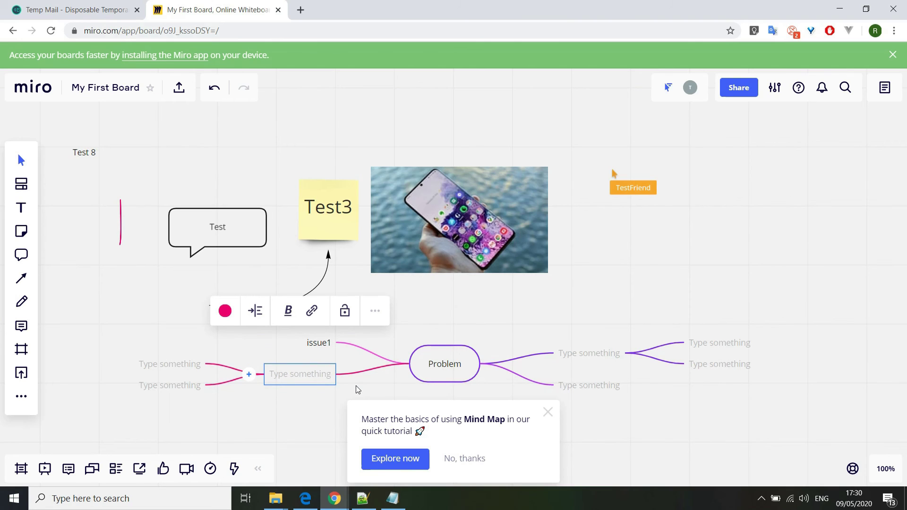
{"action": "type", "text": "issu"}
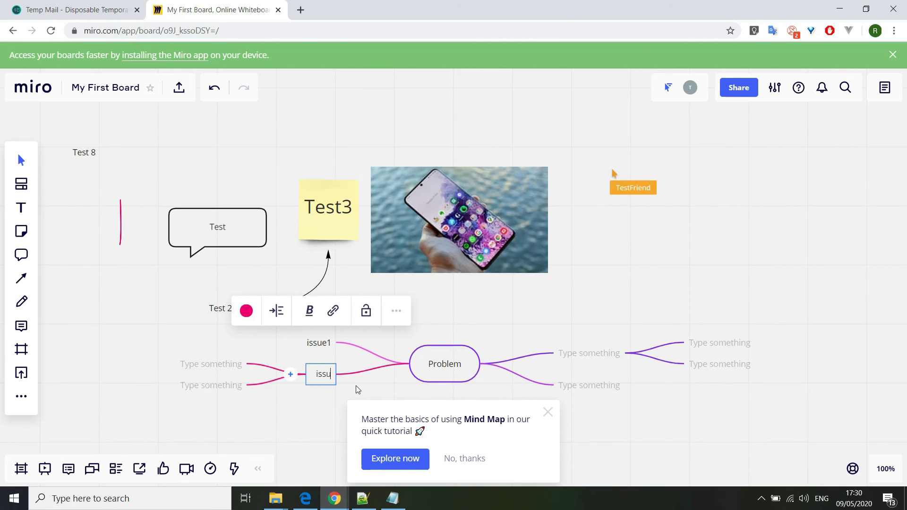
{"action": "type", "text": "e2"}
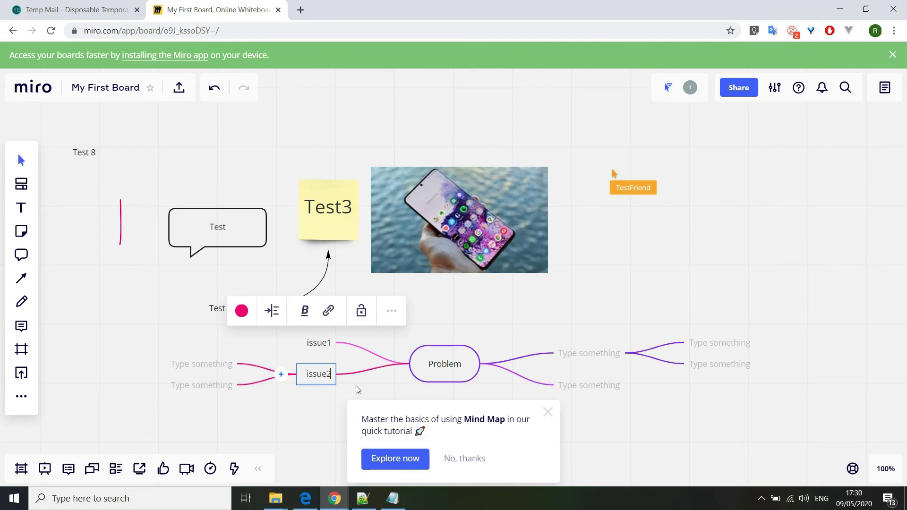
{"action": "left_click", "coordinate": [605, 355]}
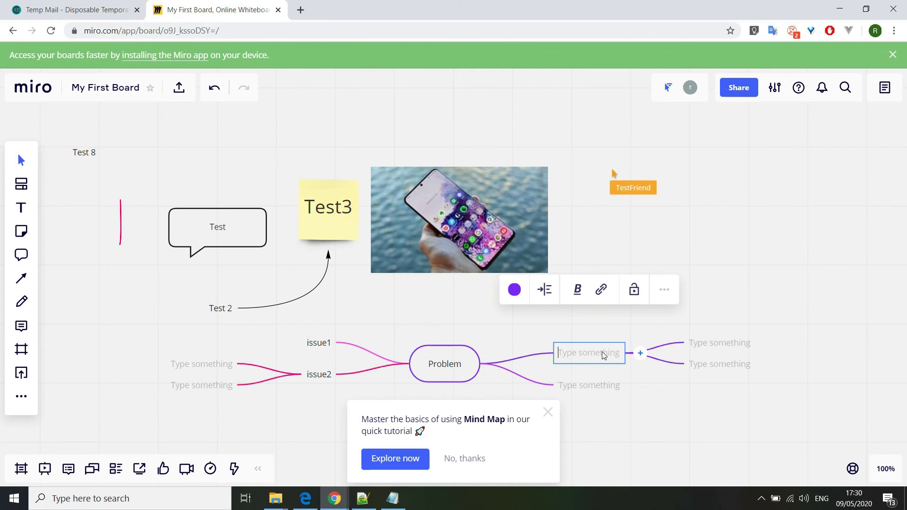
{"action": "type", "text": "Solutio"}
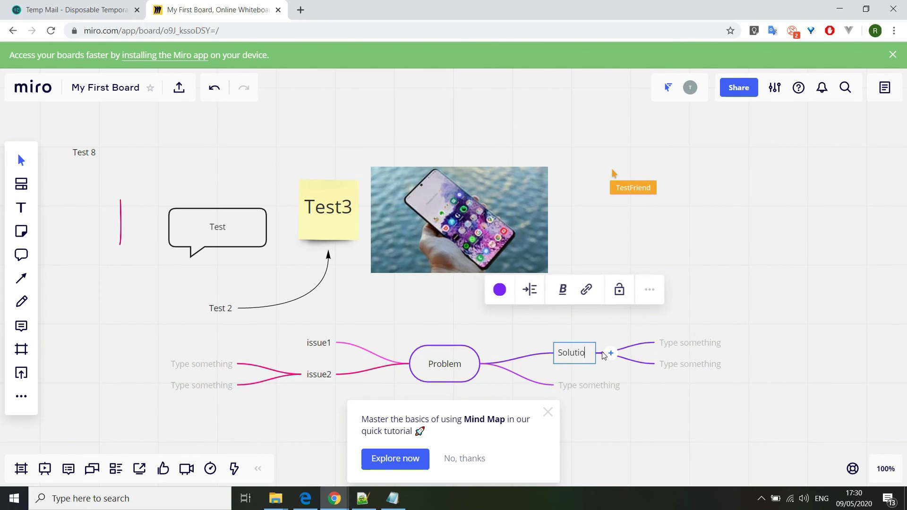
{"action": "type", "text": "n 1"}
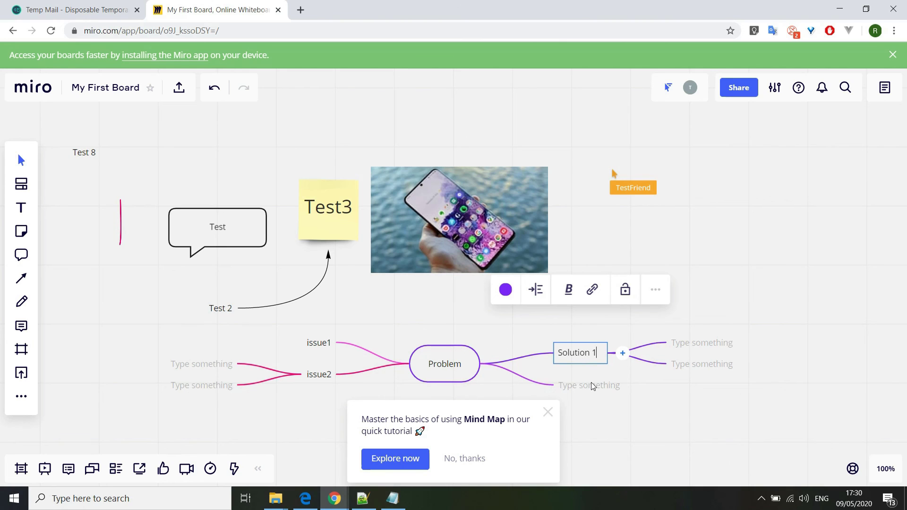
{"action": "left_click", "coordinate": [592, 386]}
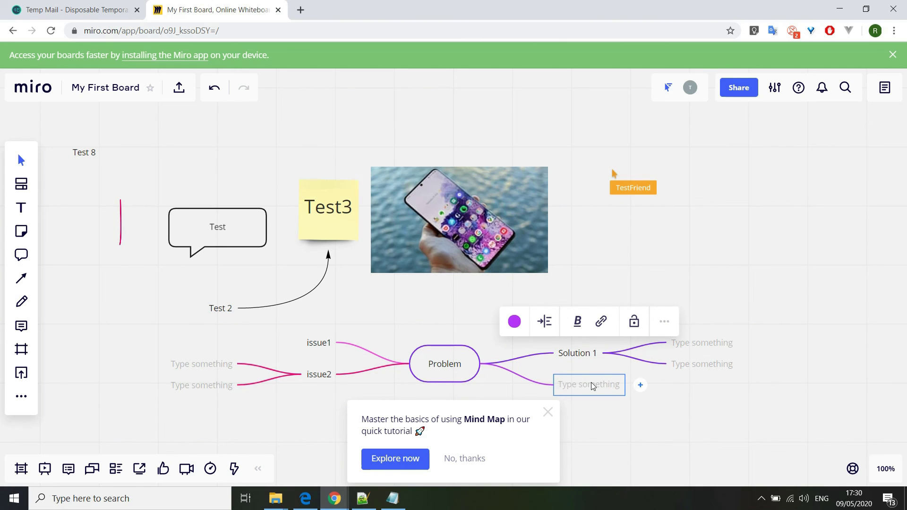
{"action": "type", "text": "SOlution"}
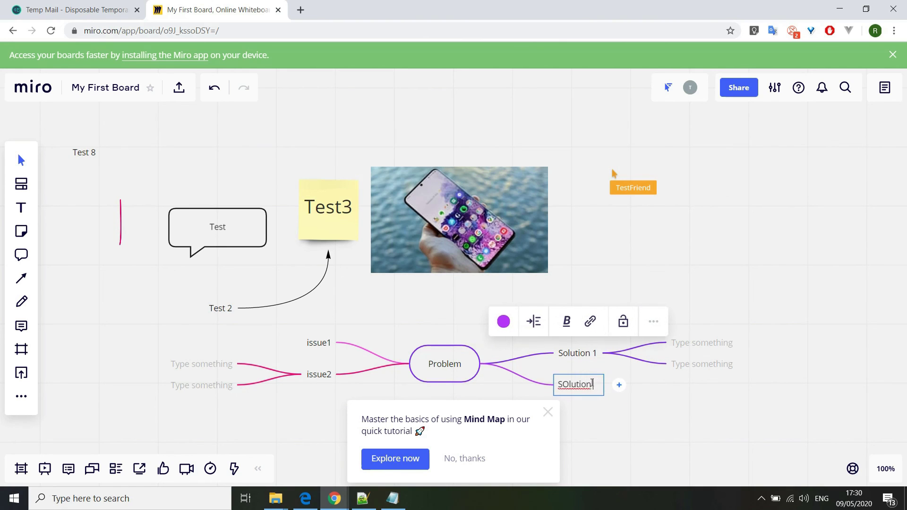
{"action": "type", "text": " 2"}
{"action": "key", "text": "BackSpace"}
{"action": "key", "text": "BackSpace"}
{"action": "key", "text": "BackSpace"}
{"action": "key", "text": "BackSpace"}
{"action": "key", "text": "BackSpace"}
{"action": "key", "text": "BackSpace"}
{"action": "key", "text": "BackSpace"}
{"action": "key", "text": "BackSpace"}
{"action": "key", "text": "BackSpace"}
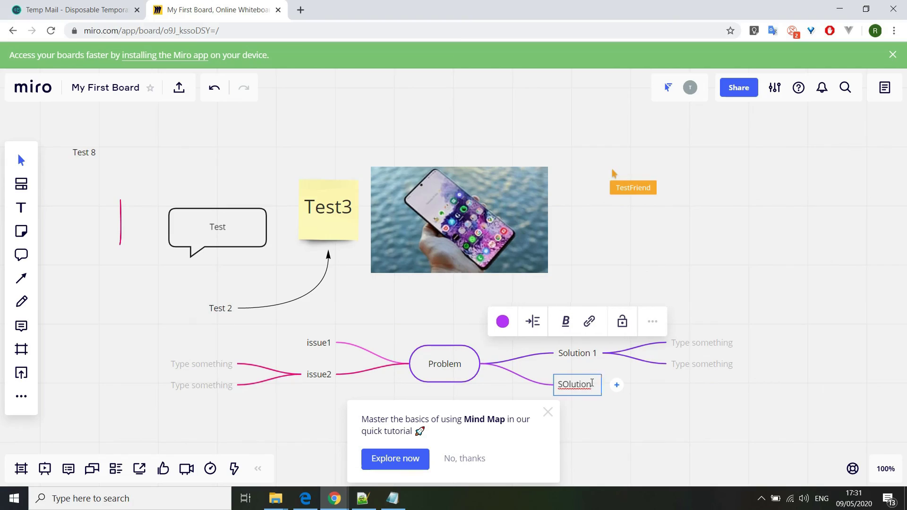